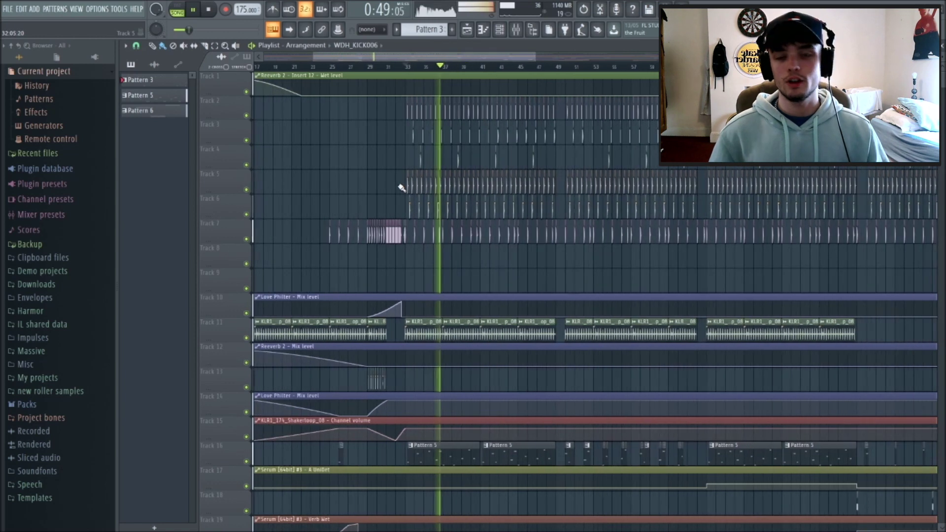
Examine the drum layout around the drop at bar 33 in the playlist, both in overview and close up
scroll(406, 63, left, 5)
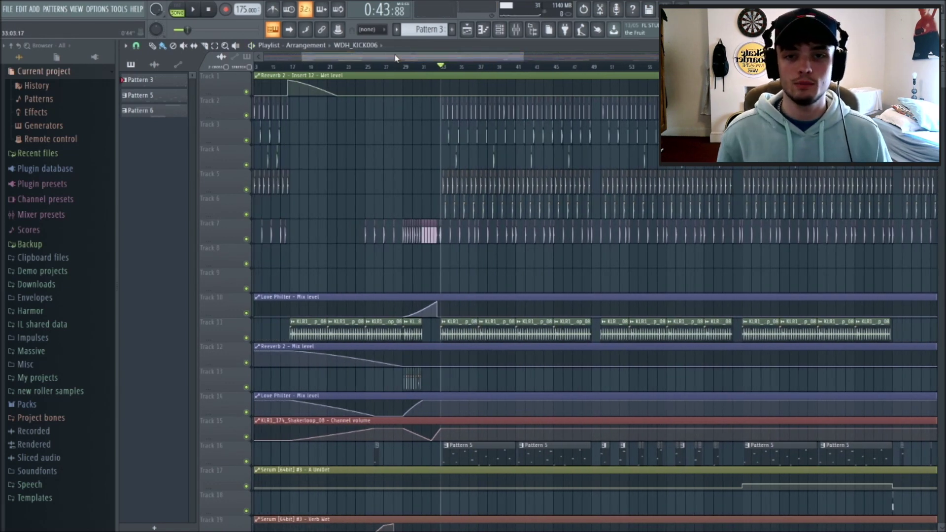
scroll(407, 111, down, 4)
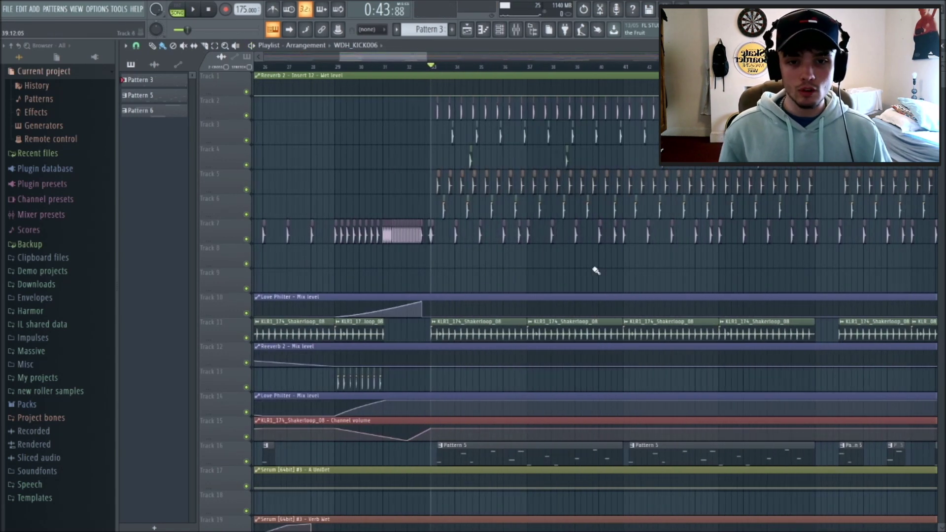
scroll(338, 353, up, 8)
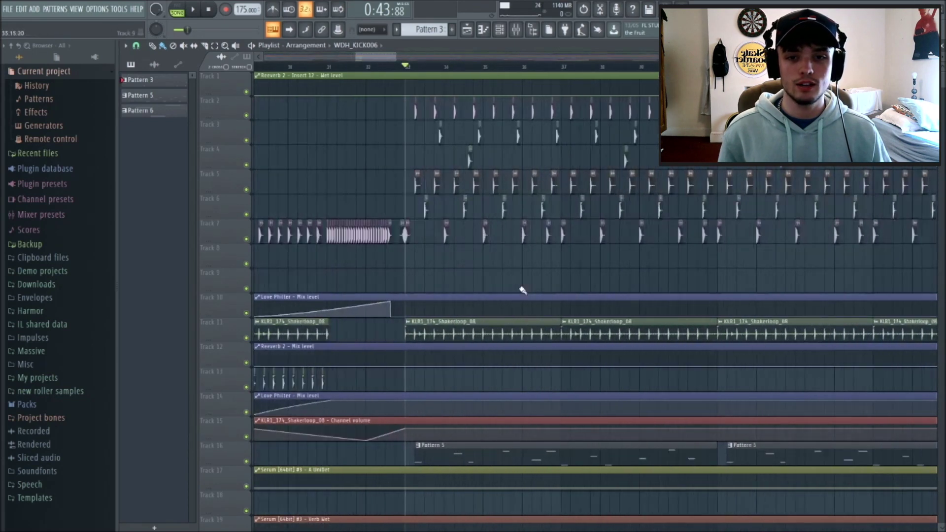
scroll(371, 209, down, 3)
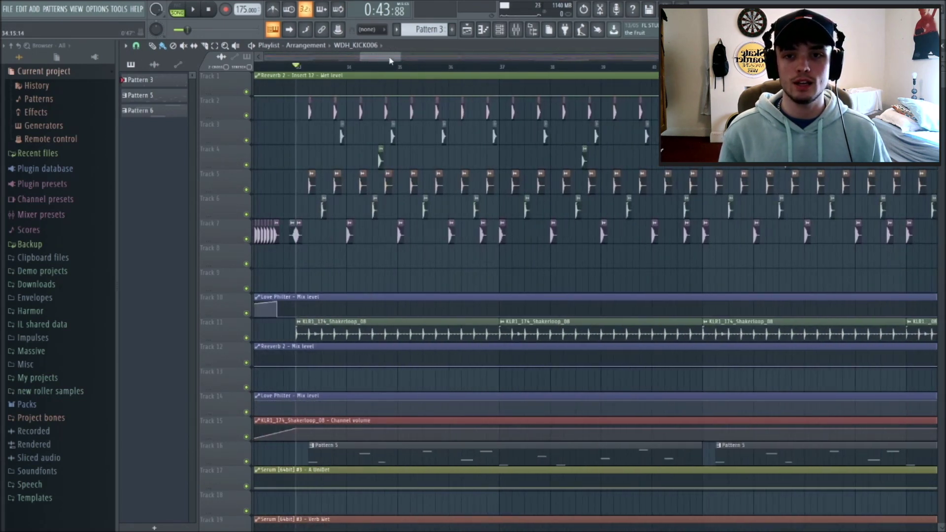
scroll(363, 205, down, 6)
scroll(249, 173, up, 5)
Play the intro from the first bar up to the start of the breakdown at bar 17
key(space)
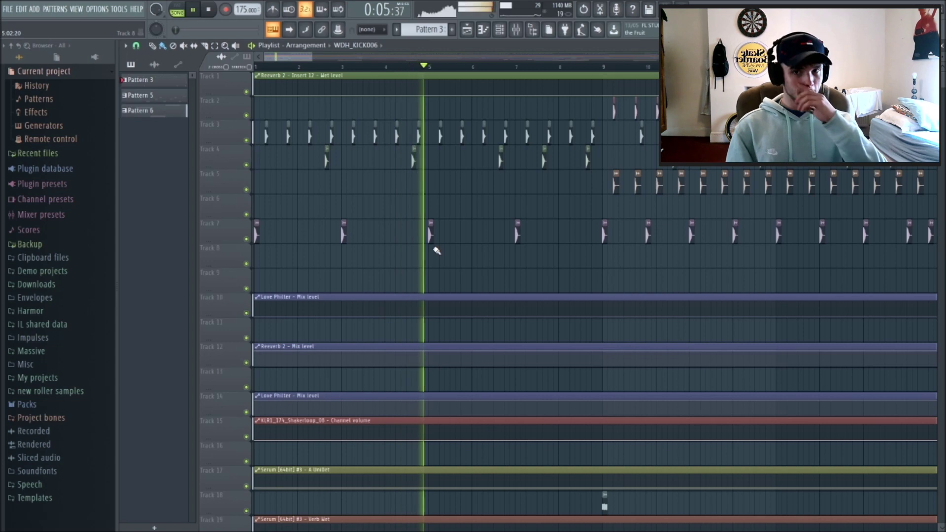
drag(300, 60, 313, 60)
key(space)
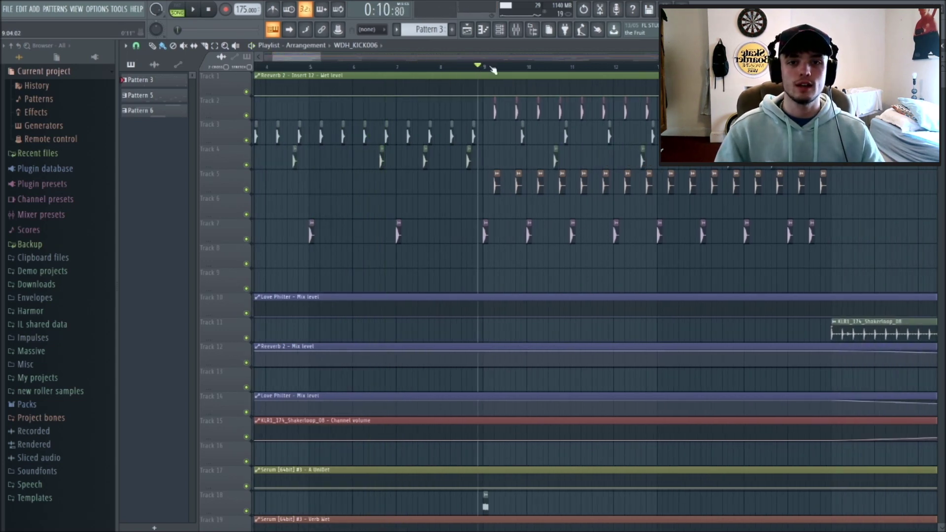
key(space)
scroll(666, 237, down, 5)
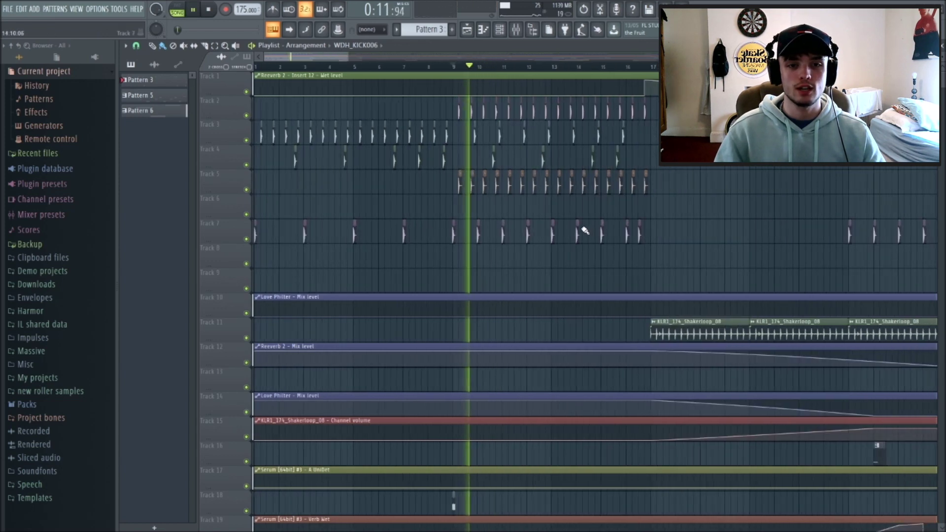
drag(391, 58, 397, 58)
key(space)
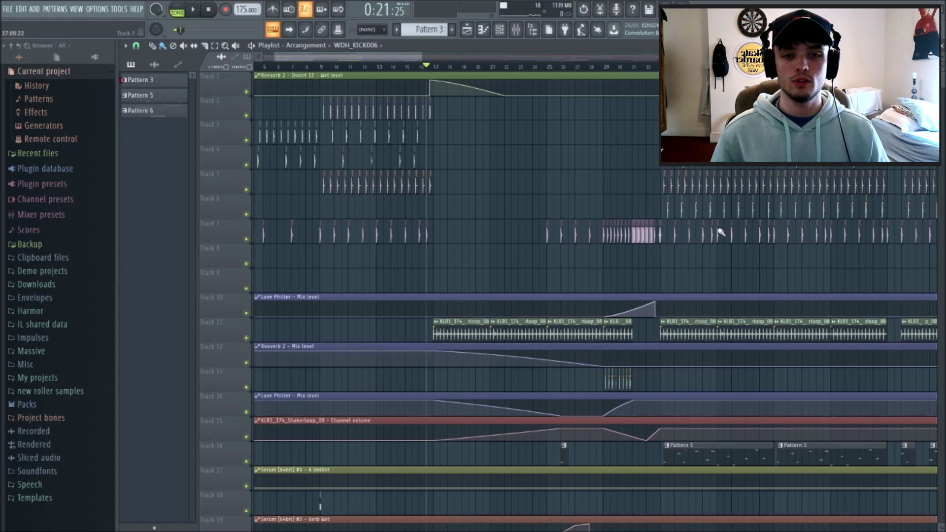
Play the breakdown section from bar 17 up to bar 25
key(space)
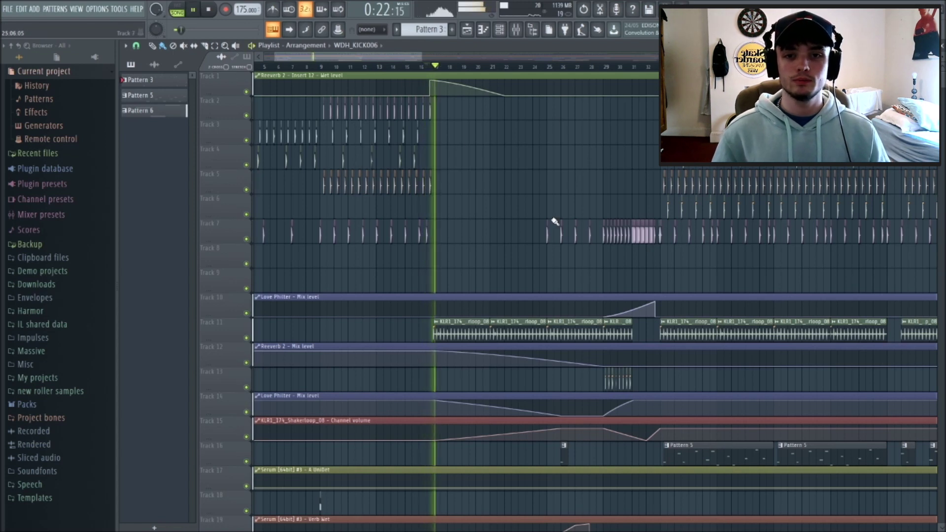
drag(406, 58, 417, 58)
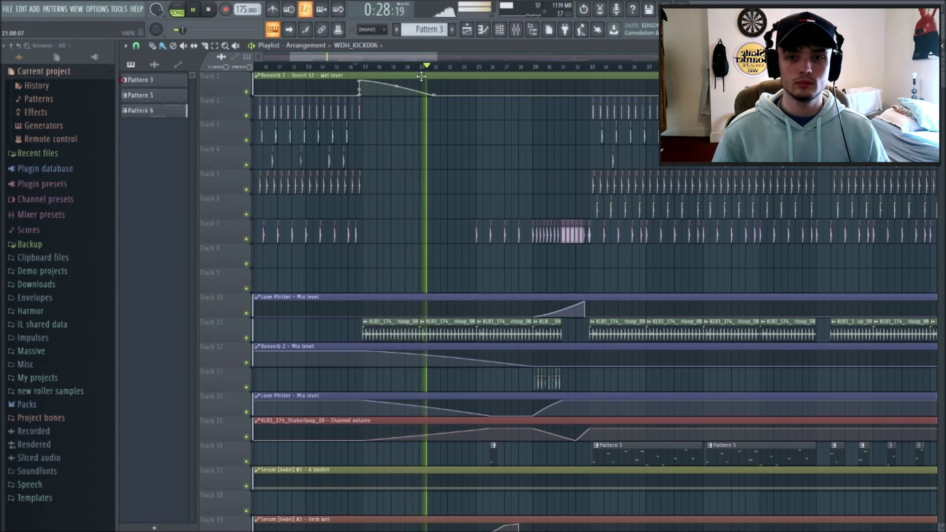
key(space)
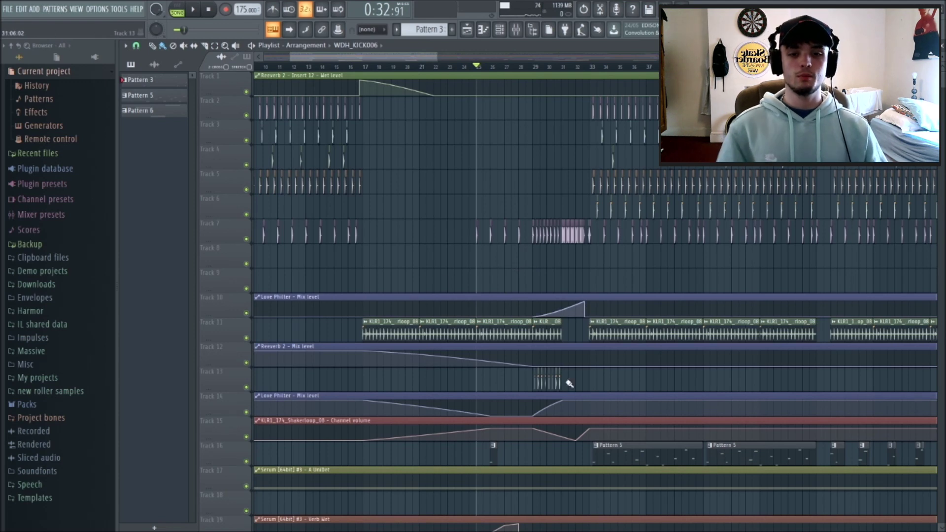
Play the build-up from bar 25 into the drop at bar 33
ctrl+scroll(566, 353, up, 3)
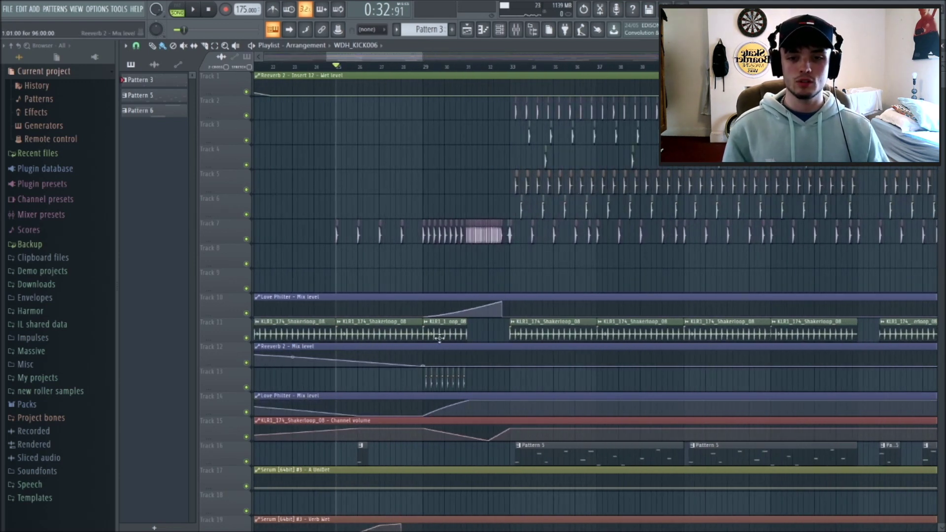
drag(384, 56, 372, 56)
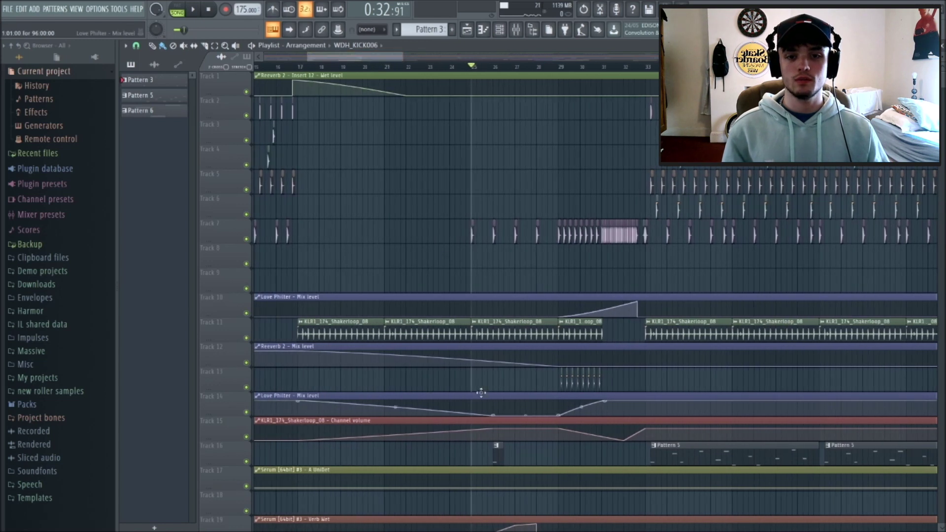
key(space)
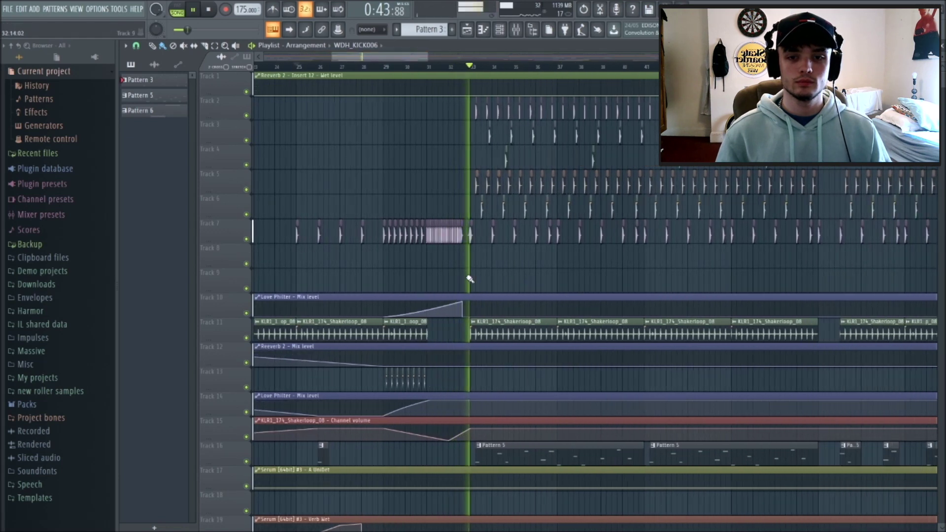
Inspect the reversed WDH_KICK006 clip on Track 7 just before bar 33 and play that transition
scroll(468, 277, up, 3)
scroll(446, 240, up, 4)
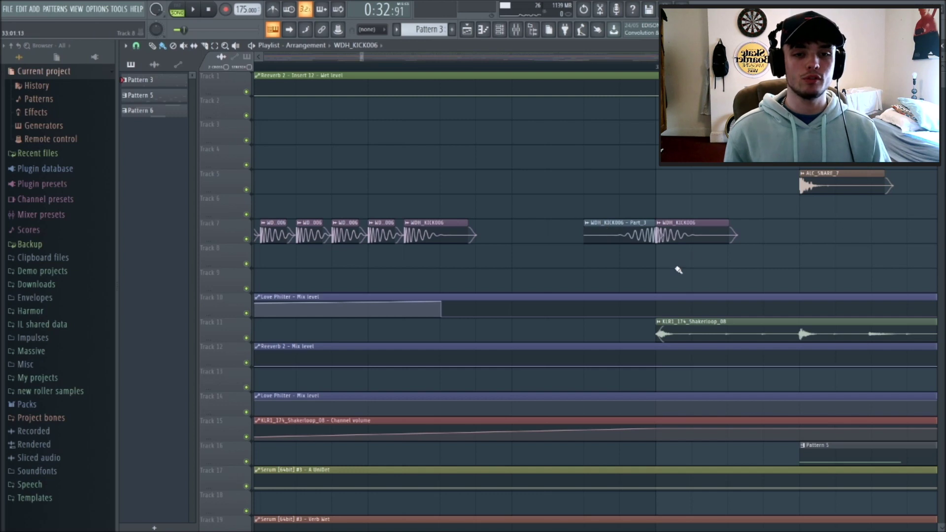
scroll(678, 270, down, 4)
scroll(379, 184, up, 3)
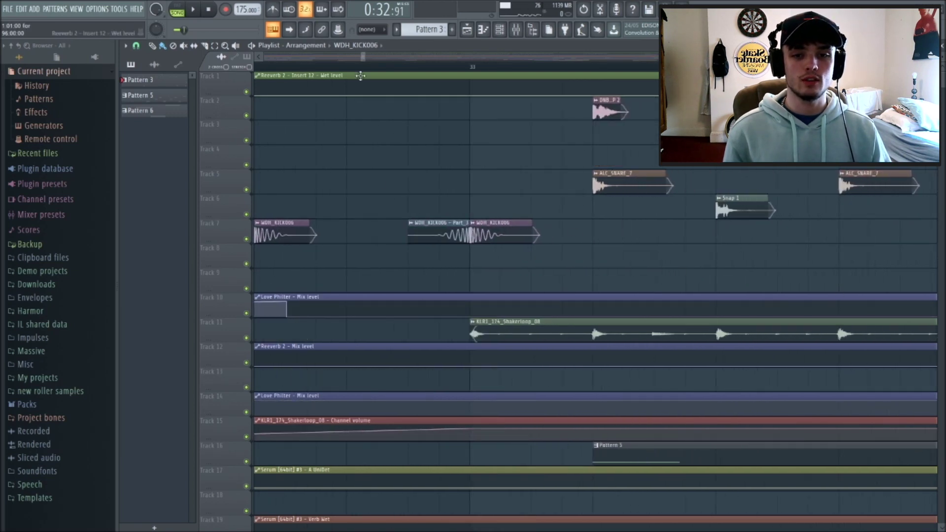
key(space)
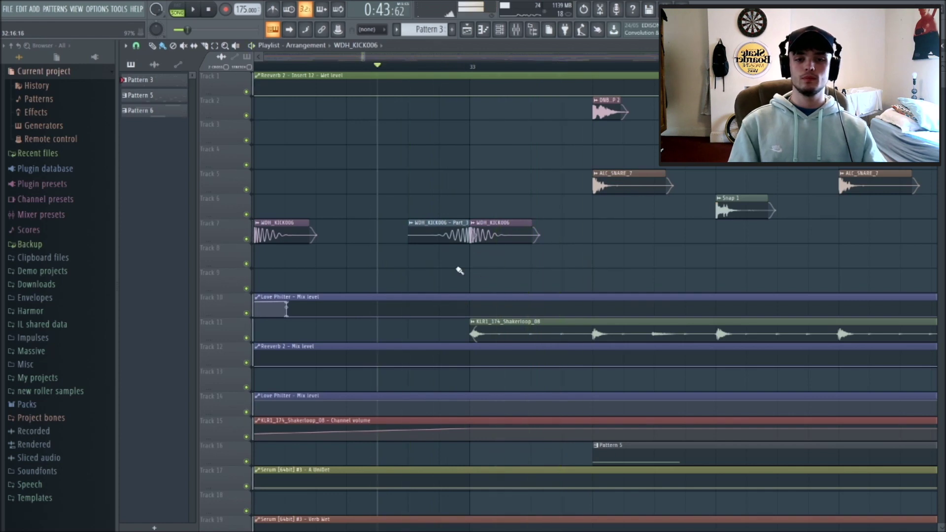
Examine how the drum clips are arranged from the first drop through the second half of the track
scroll(420, 260, down, 4)
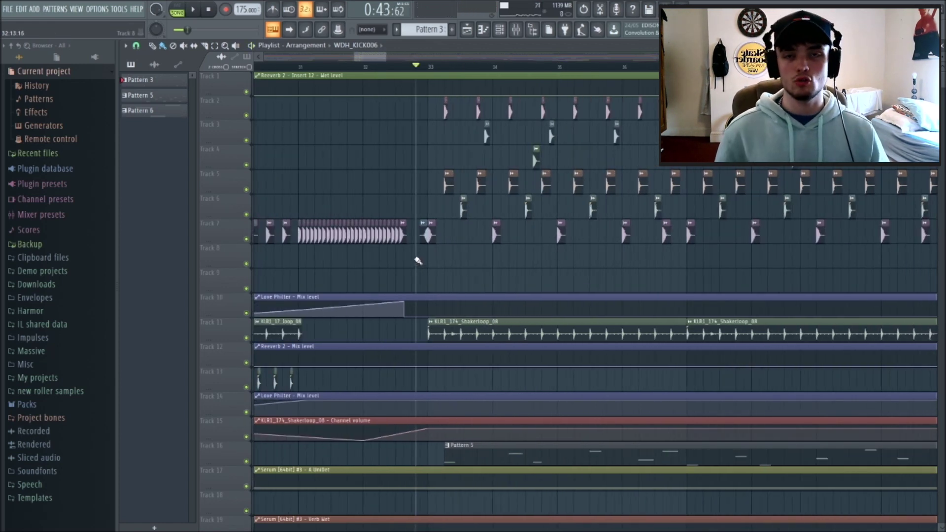
scroll(363, 60, up, 2)
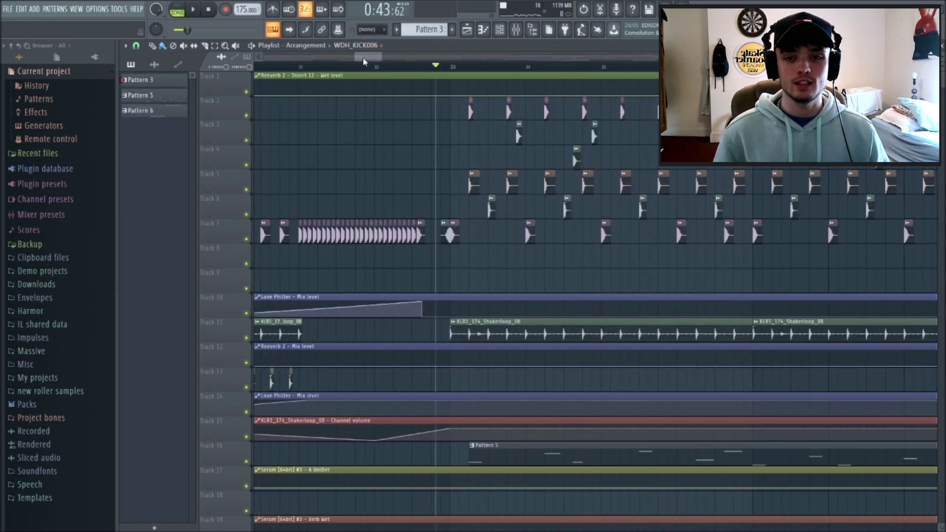
scroll(518, 211, down, 5)
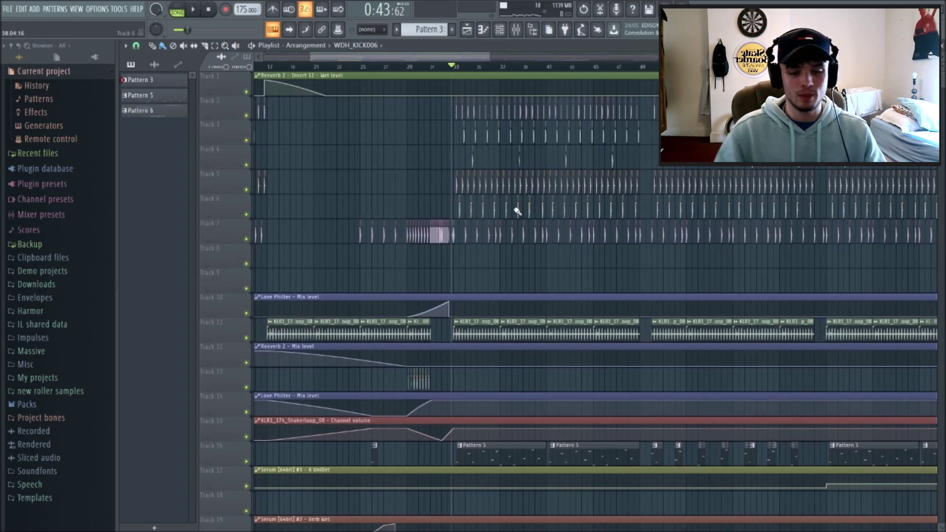
scroll(493, 226, up, 2)
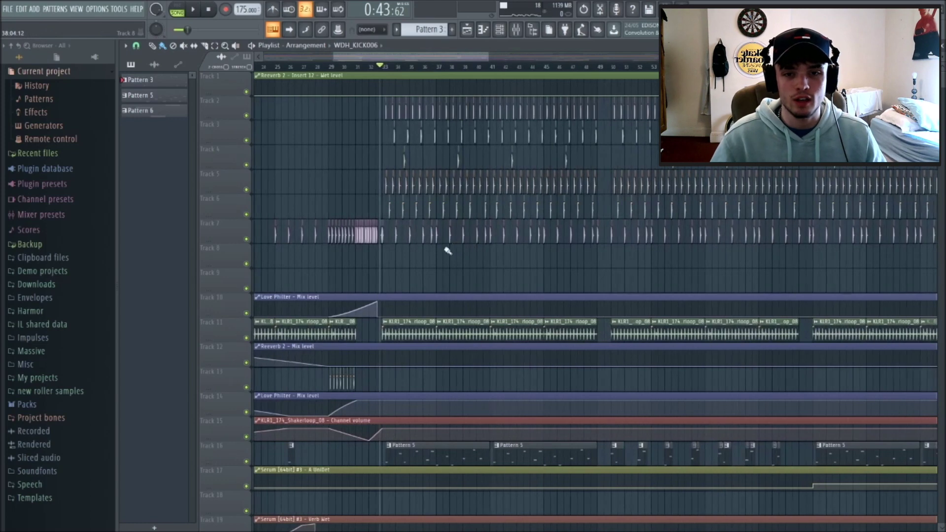
scroll(345, 268, down, 6)
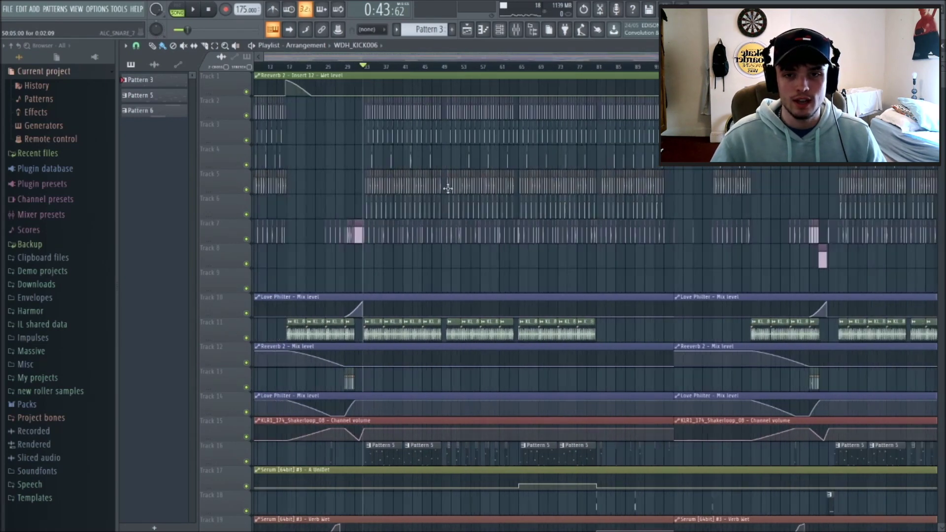
scroll(439, 169, up, 3)
scroll(634, 281, down, 3)
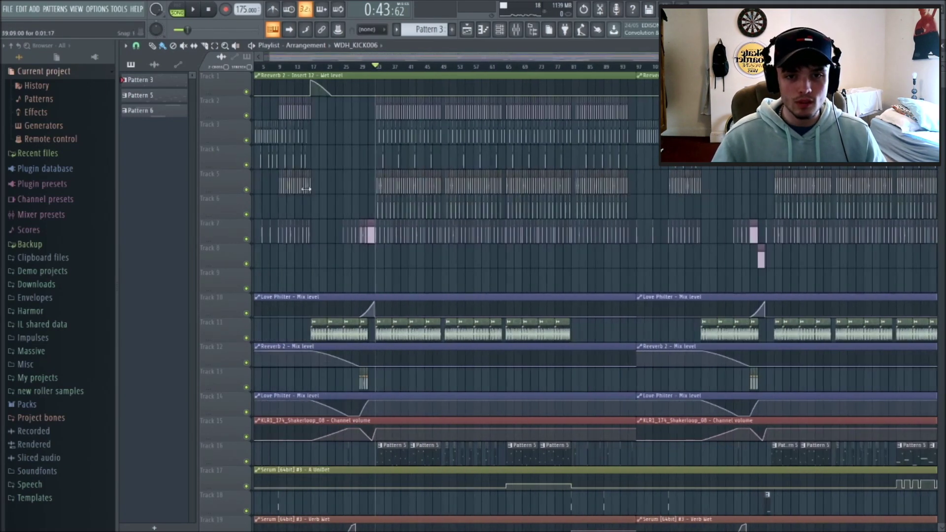
scroll(583, 262, up, 5)
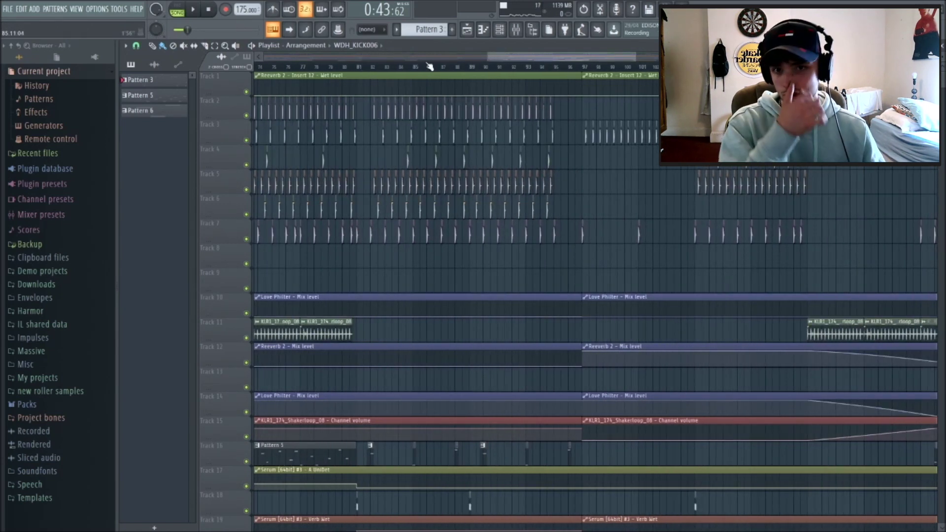
scroll(470, 54, down, 4)
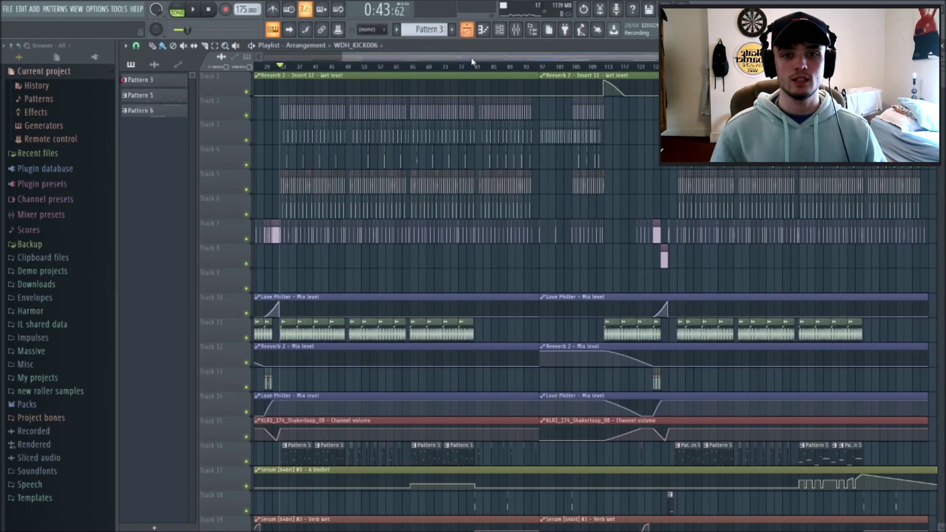
Play the first drop while checking the mixer levels, and return to the playlist
key(F9)
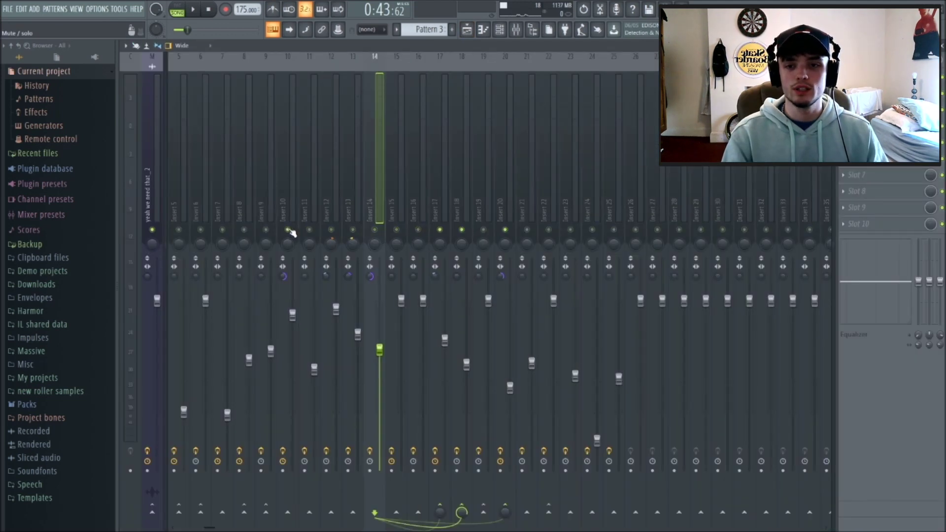
key(space)
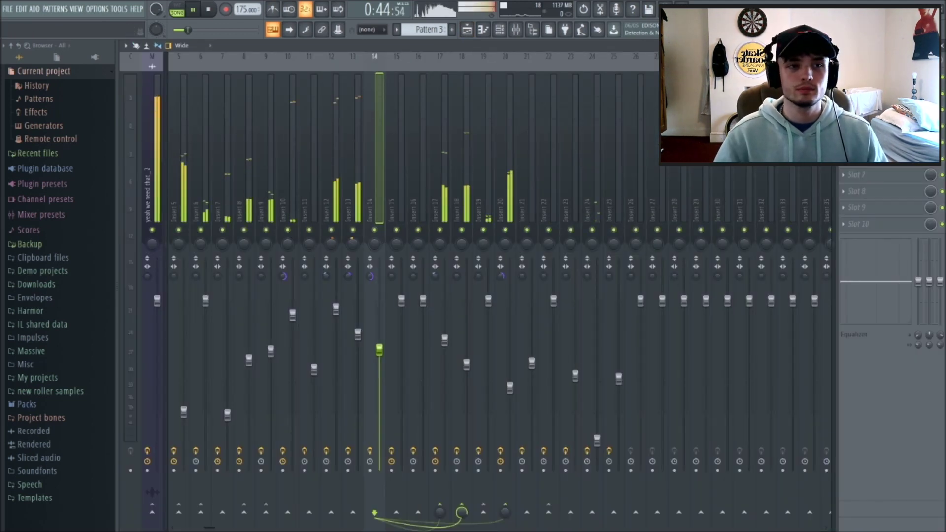
key(F5)
key(F12)
scroll(380, 91, down, 4)
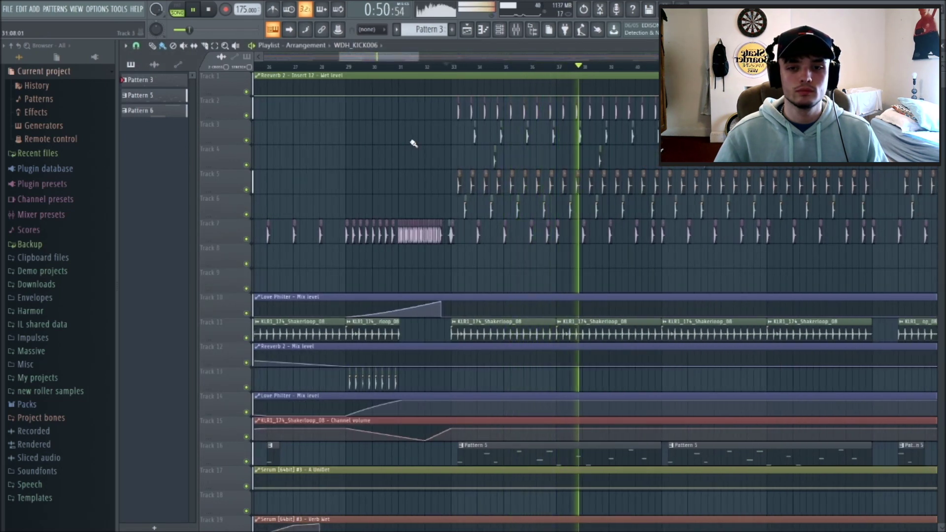
key(space)
Show the melodic and vocal tracks from Track 14 down and close the floating piano roll, channel rack and mixer windows
scroll(335, 94, down, 8)
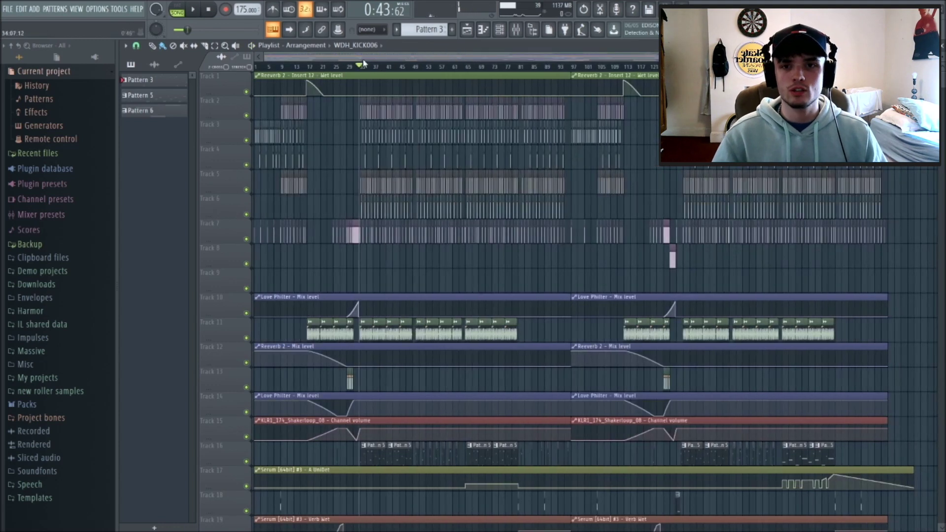
scroll(262, 65, down, 3)
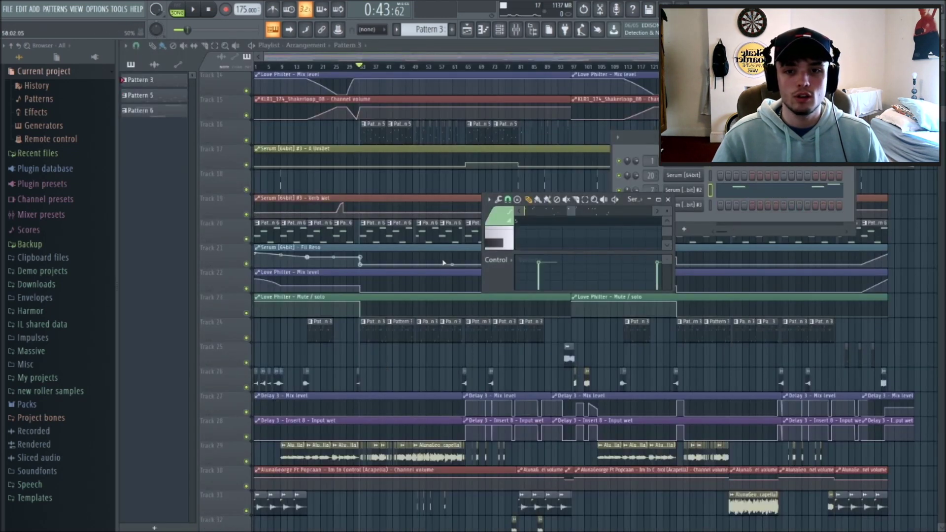
click(642, 144)
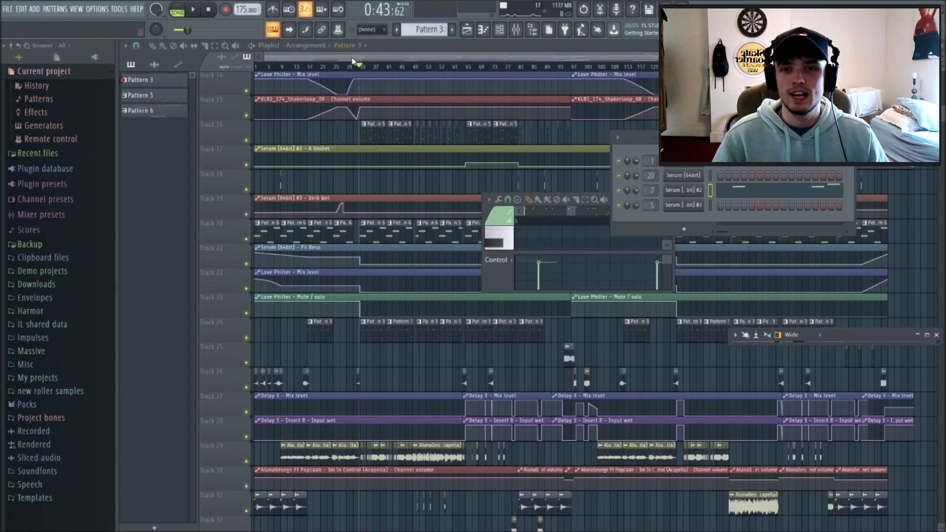
key(F12)
scroll(352, 61, up, 8)
scroll(458, 321, down, 5)
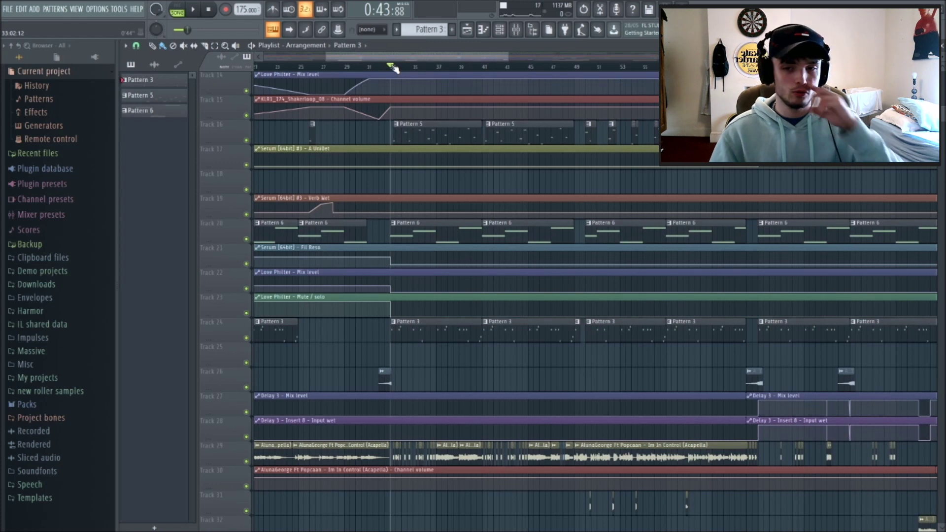
Play the drop from bar 33 with the synth and vocal tracks in view and inspect its Pattern 3 clips
scroll(484, 267, up, 3)
scroll(400, 75, up, 3)
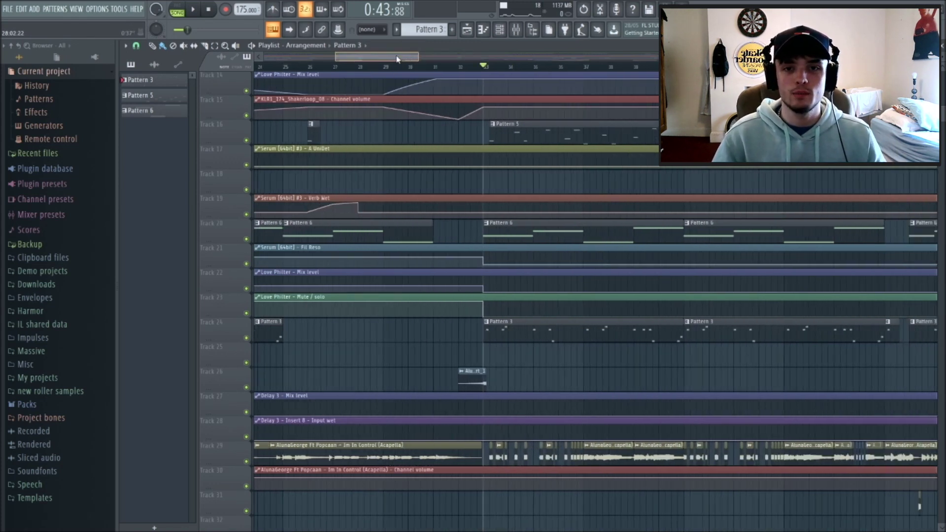
key(space)
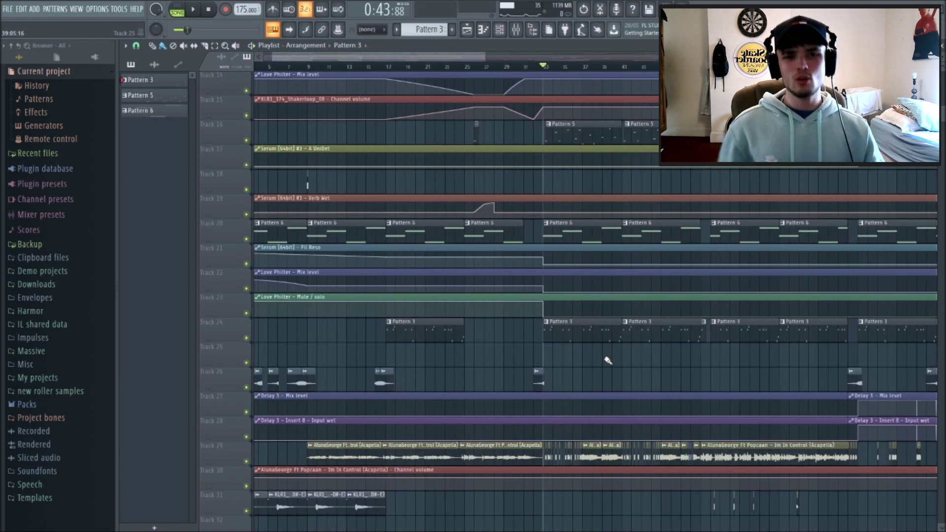
scroll(594, 319, up, 6)
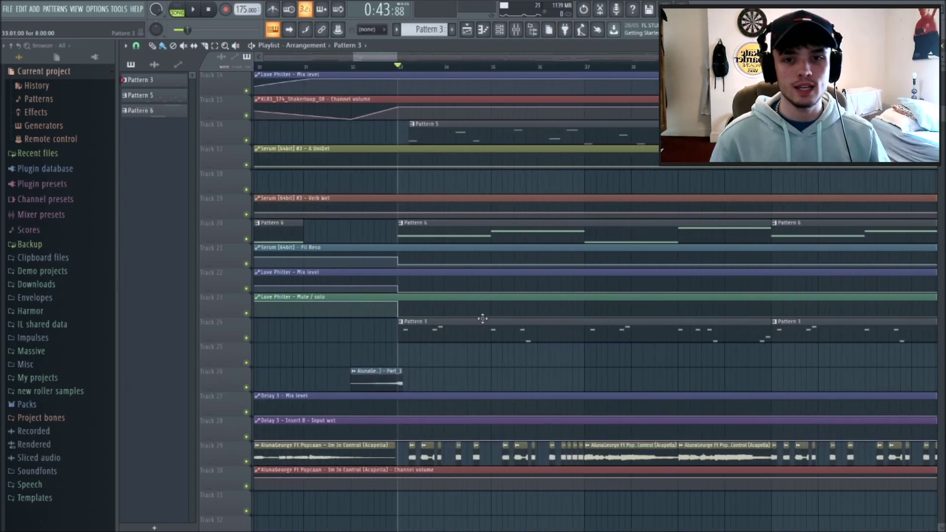
Open Pattern 5 on the soloed Track 16 and inspect the limiter and Fruity parametric EQ 2 on mixer Insert 5
double_click(459, 132)
click(637, 143)
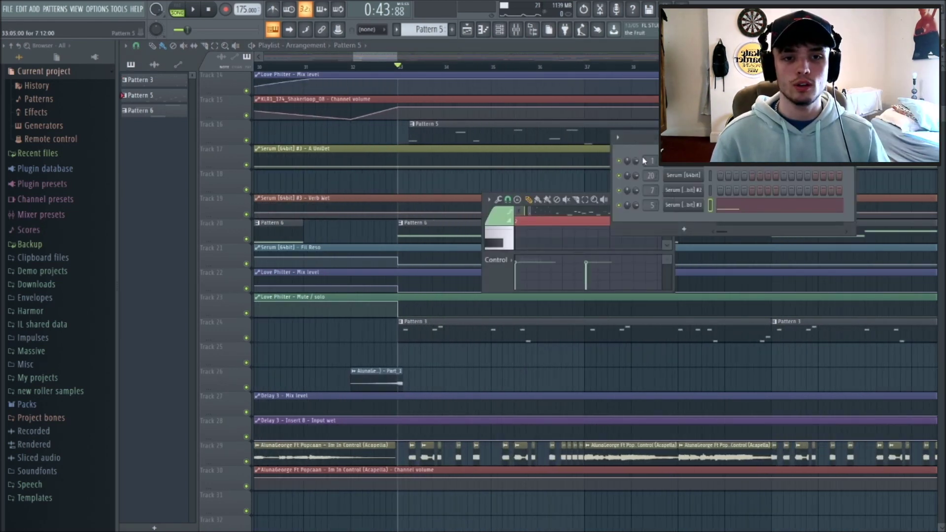
double_click(652, 205)
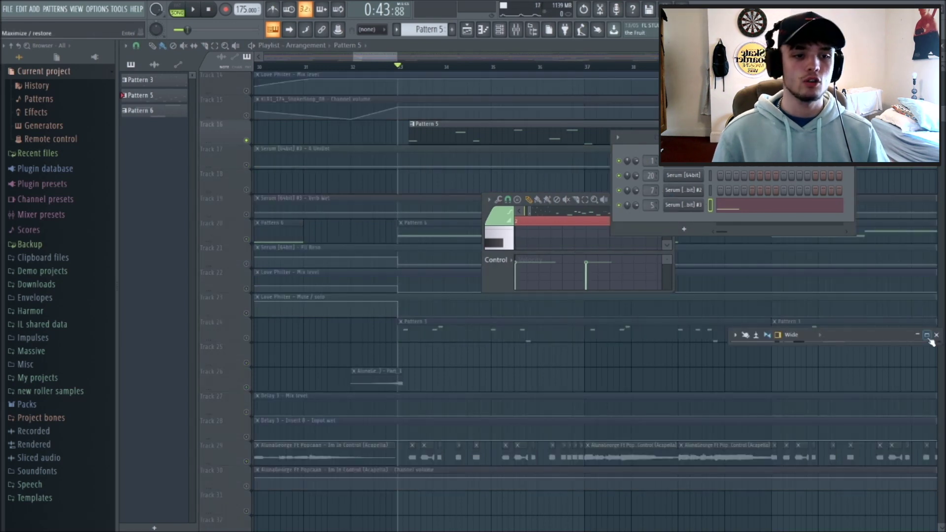
click(927, 336)
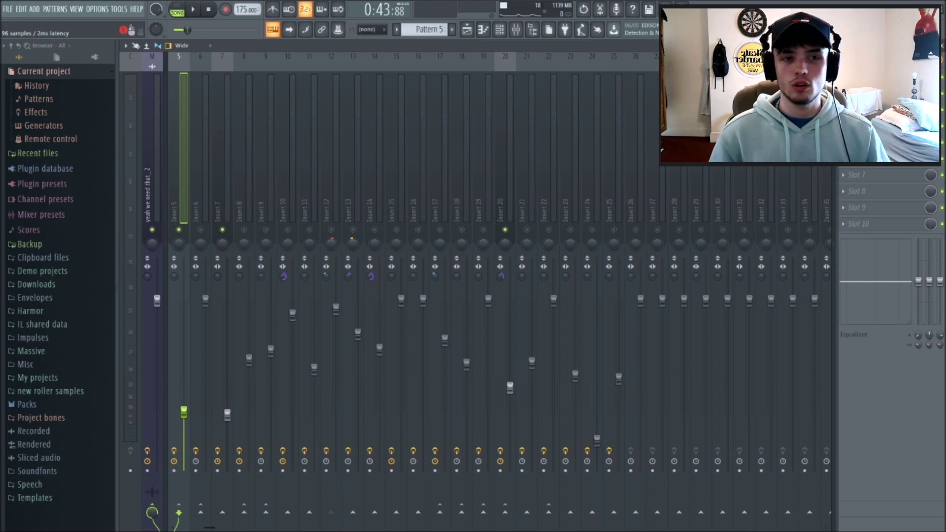
click(715, 304)
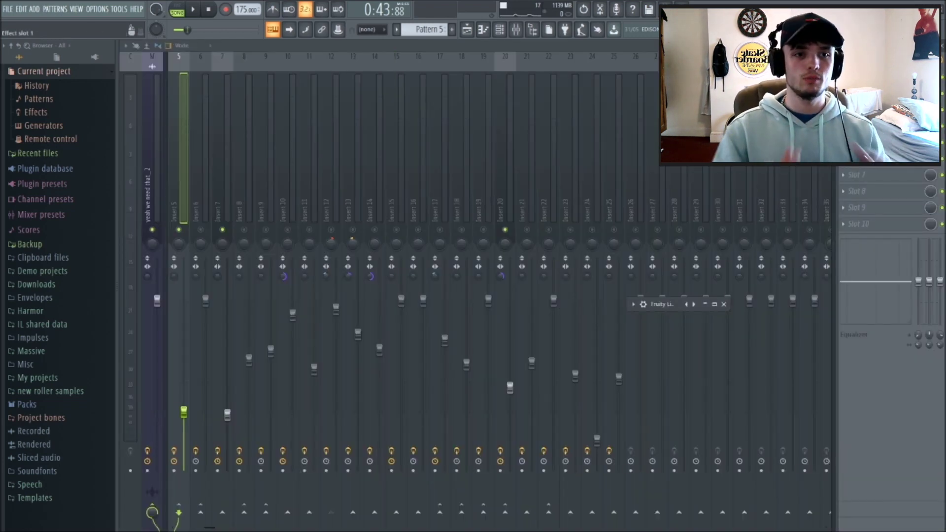
click(473, 143)
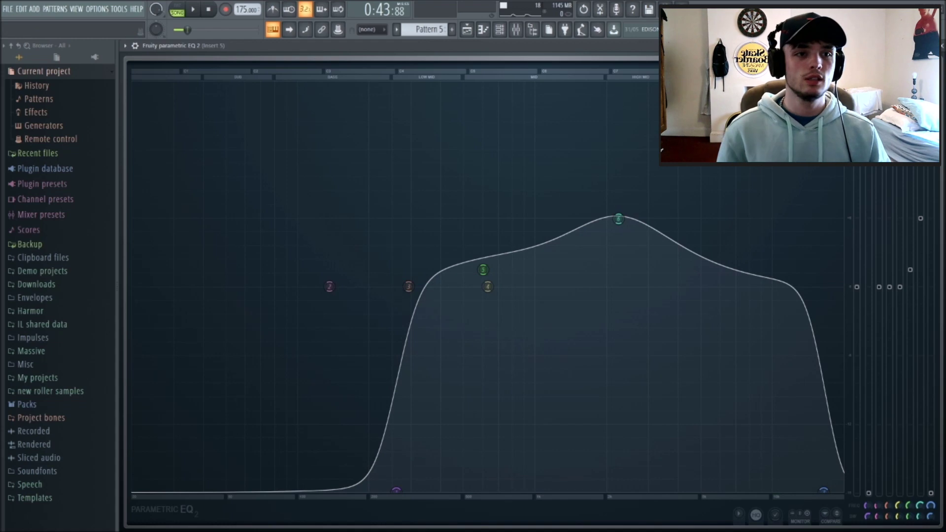
Play the soloed Pattern 5 while checking the mixer levels, and return to the playlist
key(F9)
key(space)
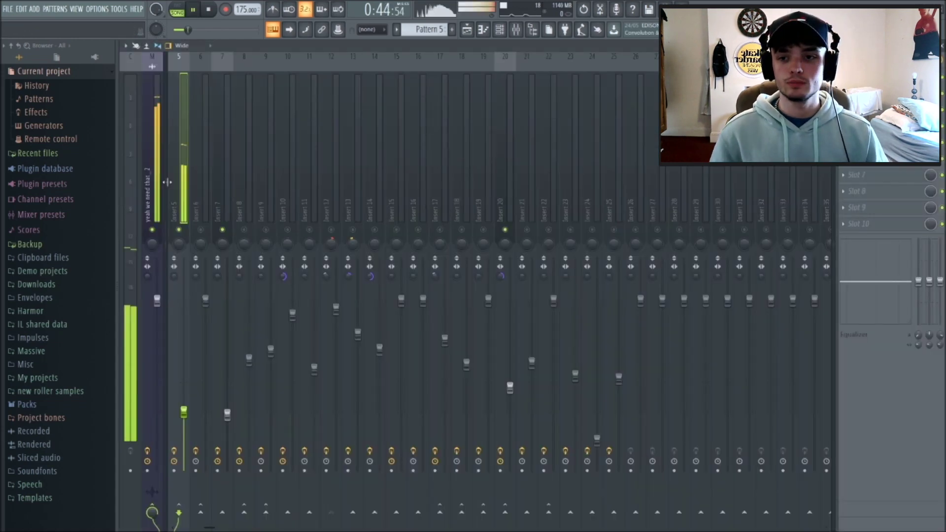
key(space)
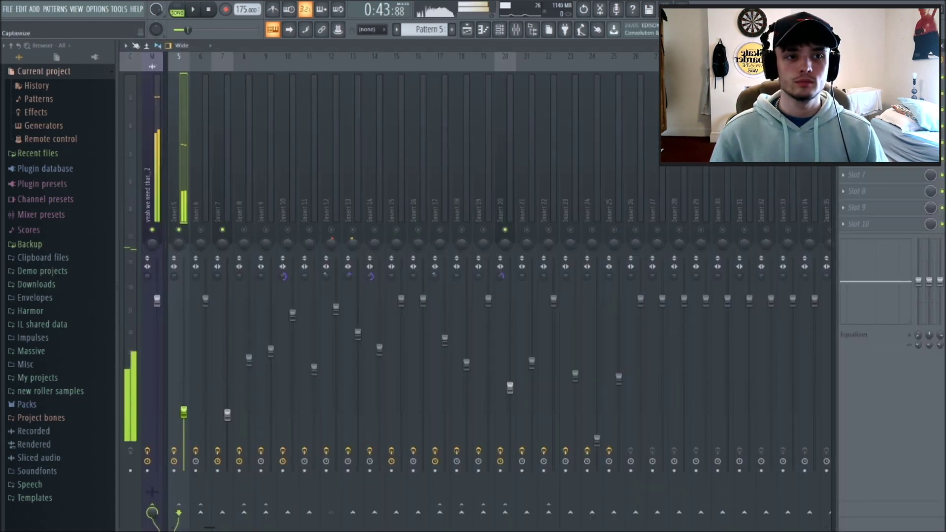
key(F5)
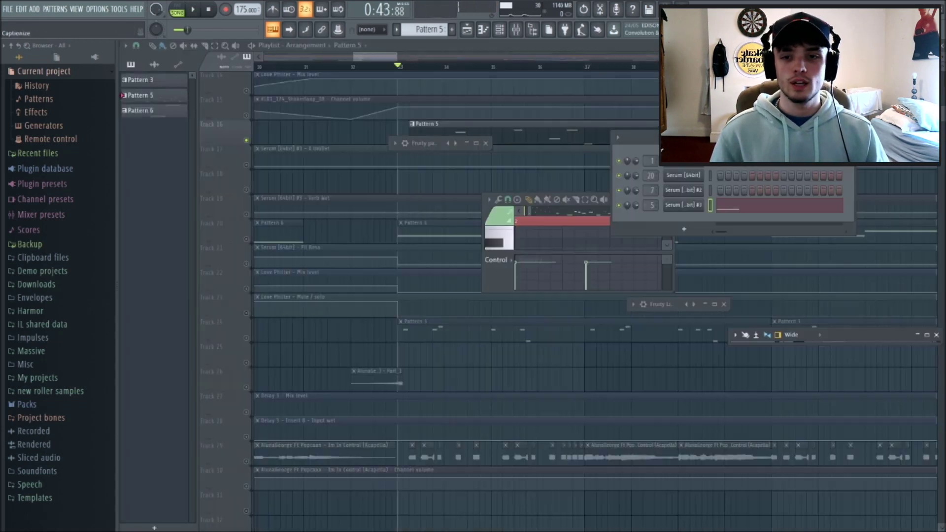
Open Serum #3 from the channel rack and examine the clean foghorn preset's oscillators and effects
click(684, 205)
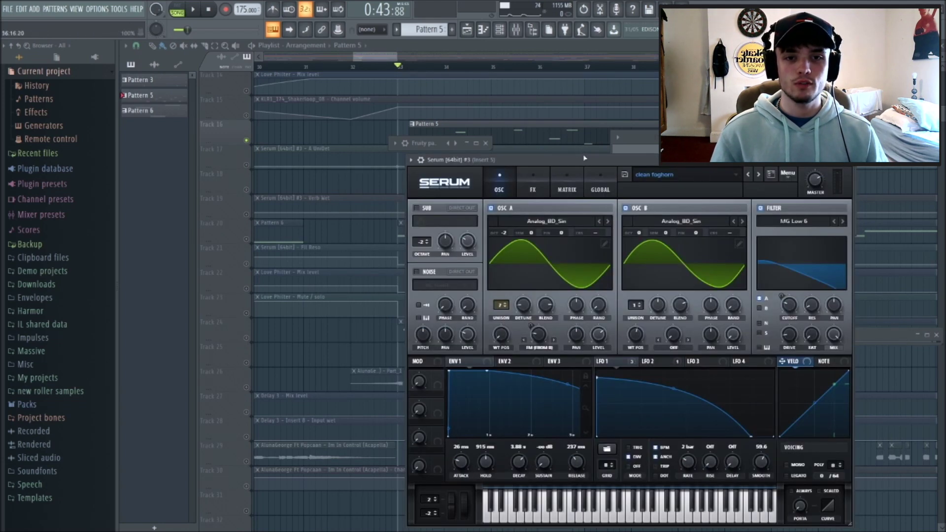
drag(583, 161, 456, 63)
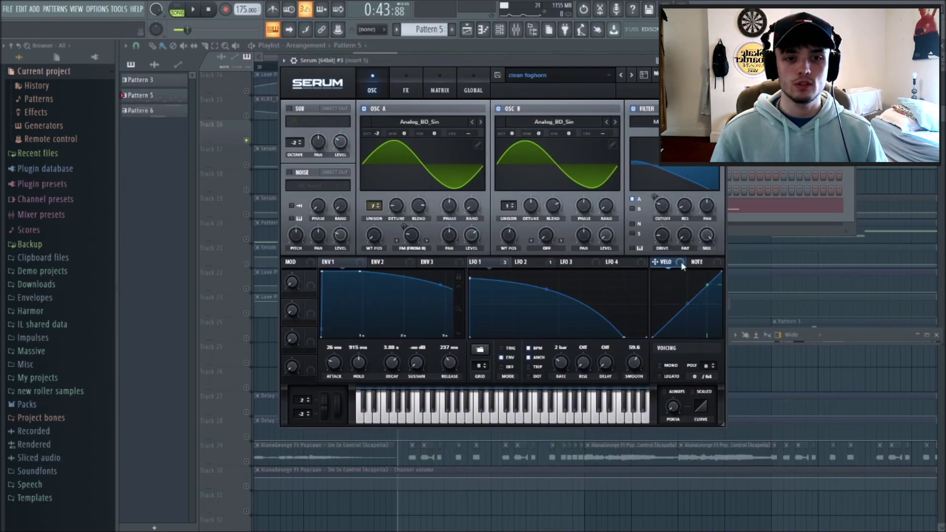
right_click(659, 220)
click(662, 212)
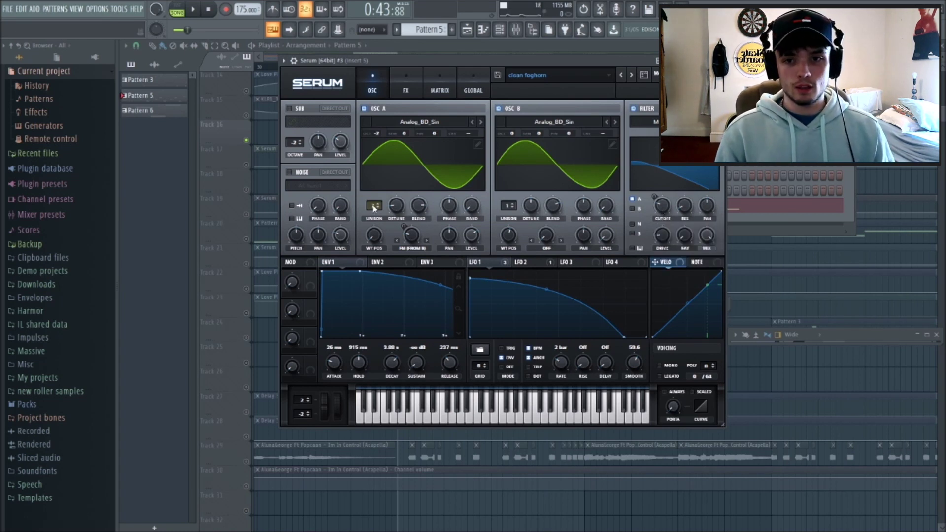
right_click(402, 207)
click(483, 304)
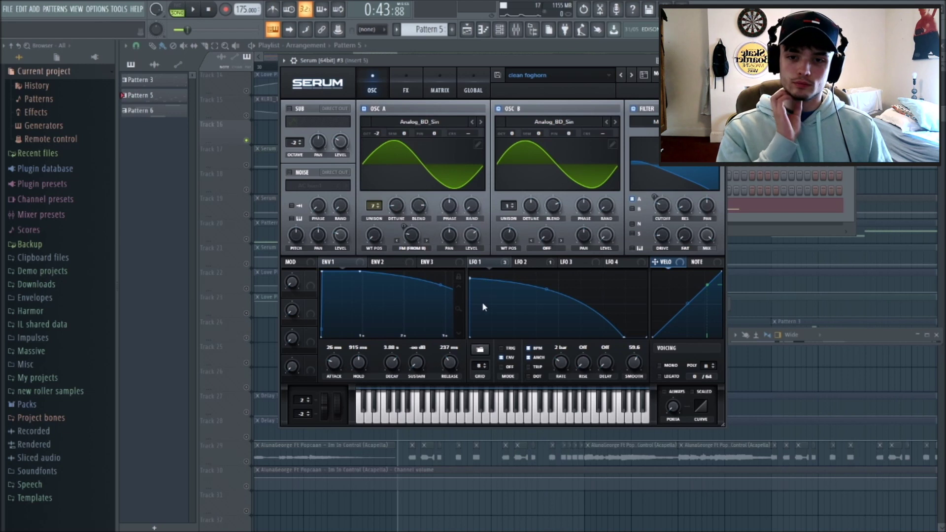
click(419, 85)
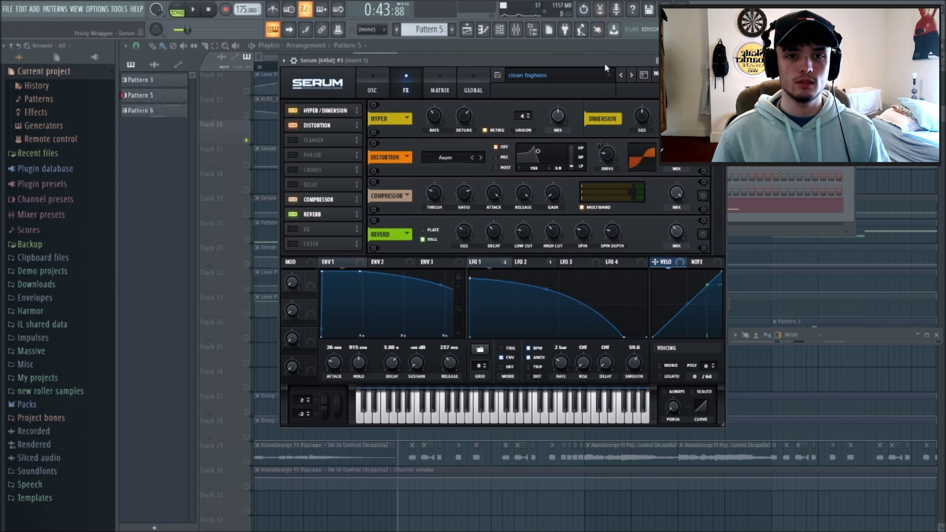
Play the foghorn part with Serum's effects in view, and close the floating windows
drag(597, 68, 623, 66)
key(space)
key(space)
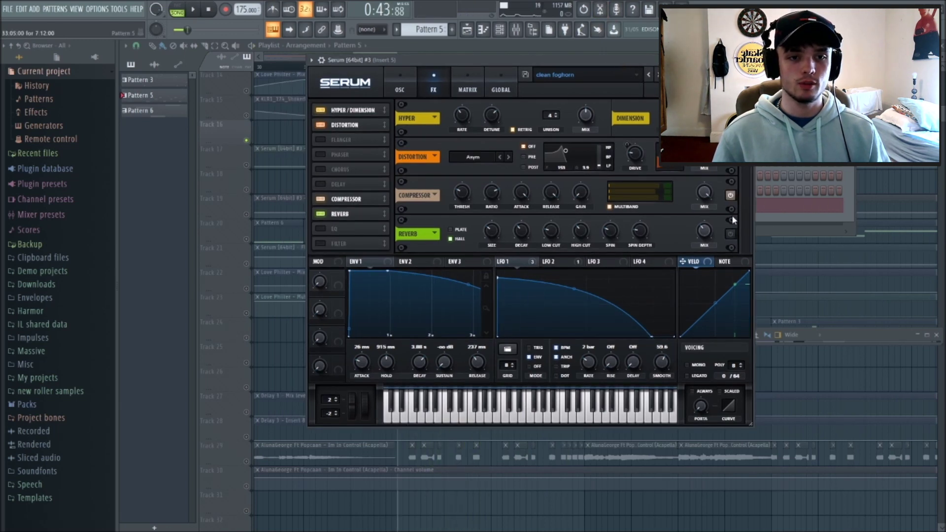
drag(595, 61, 659, 68)
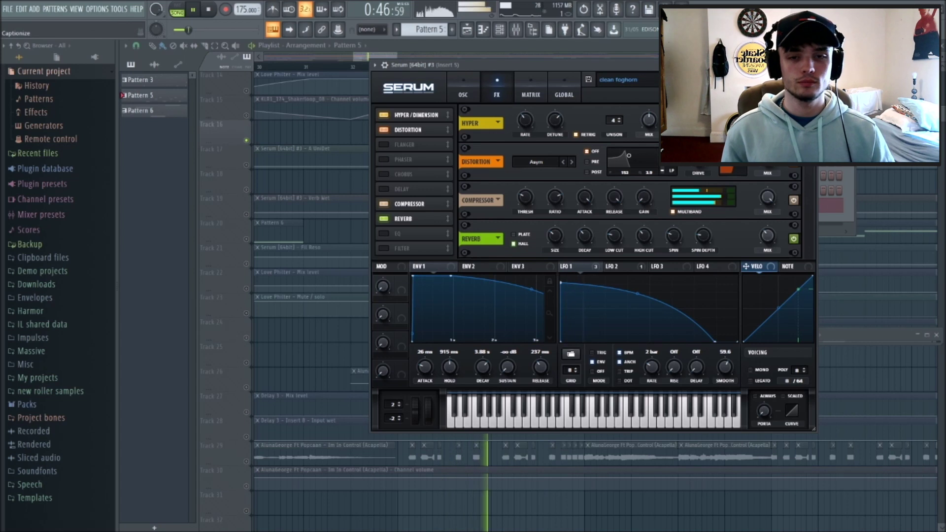
key(space)
key(Escape)
key(F12)
Solo Track 20, play its Pattern 6 clips from bar 33 and open the pattern
scroll(344, 192, right, 2)
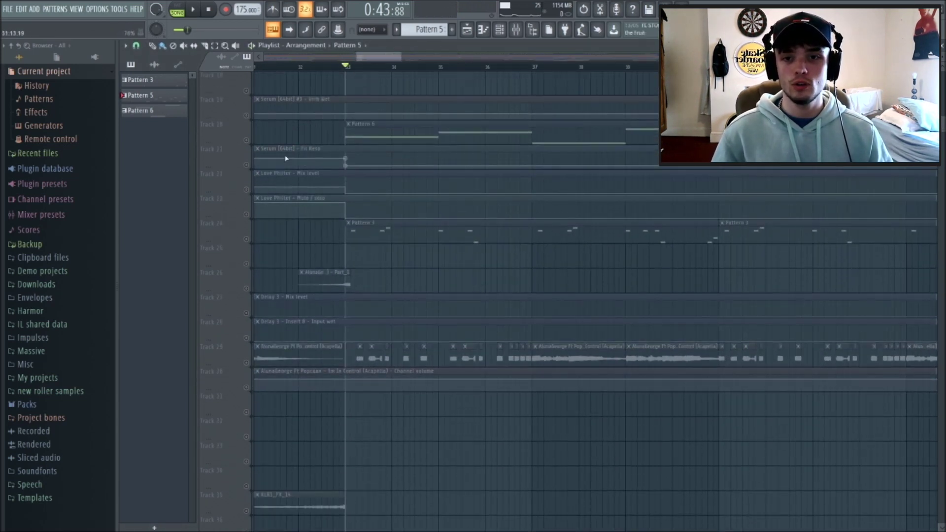
click(246, 141)
key(space)
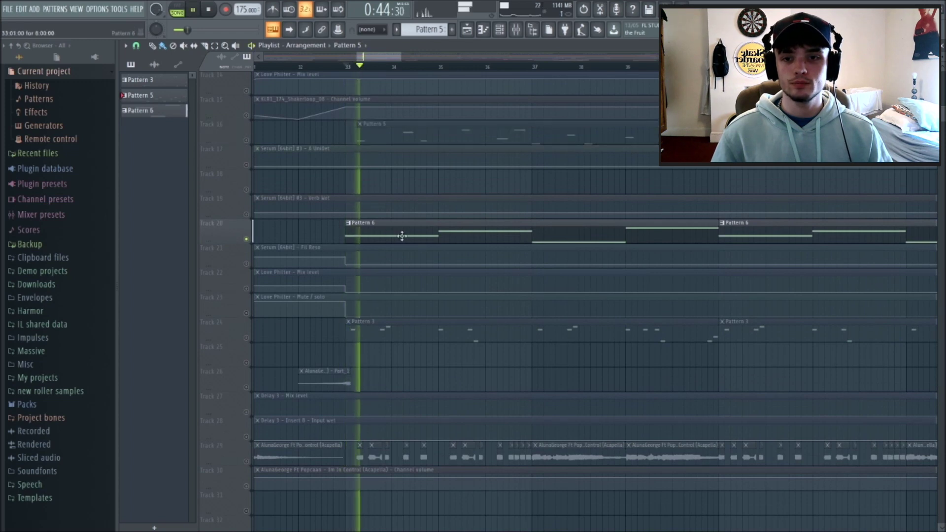
double_click(508, 236)
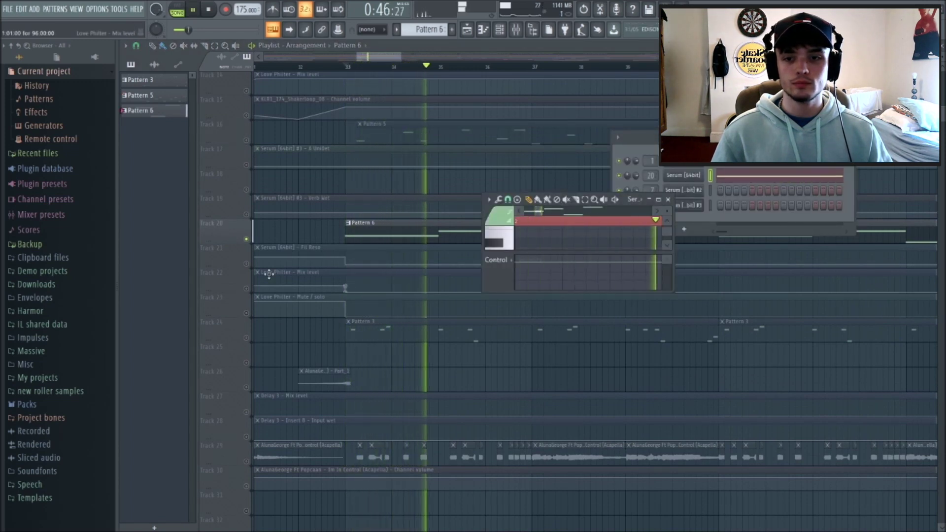
key(space)
Enable the synth and delay automation on Tracks 17, 19, 21 to 23, 27 and 28 alongside Pattern 6
click(251, 297)
click(248, 313)
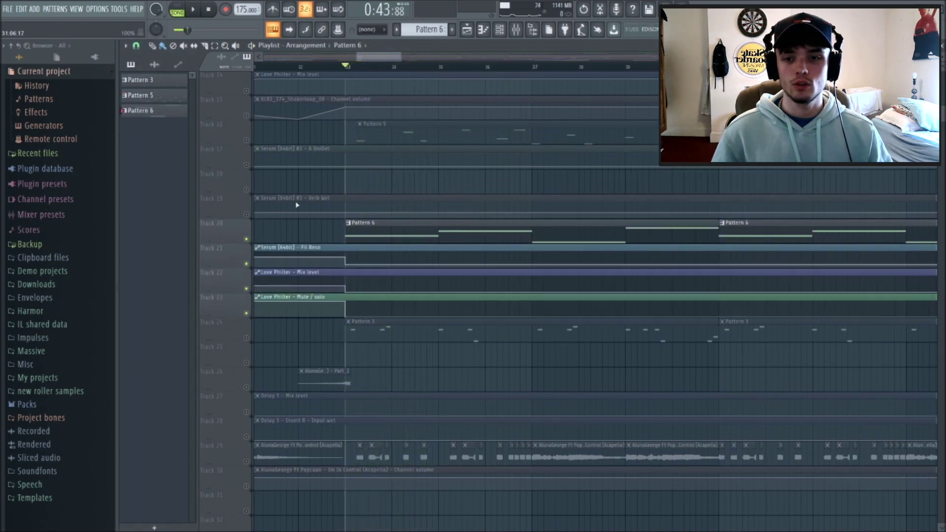
click(249, 215)
scroll(255, 166, down, 5)
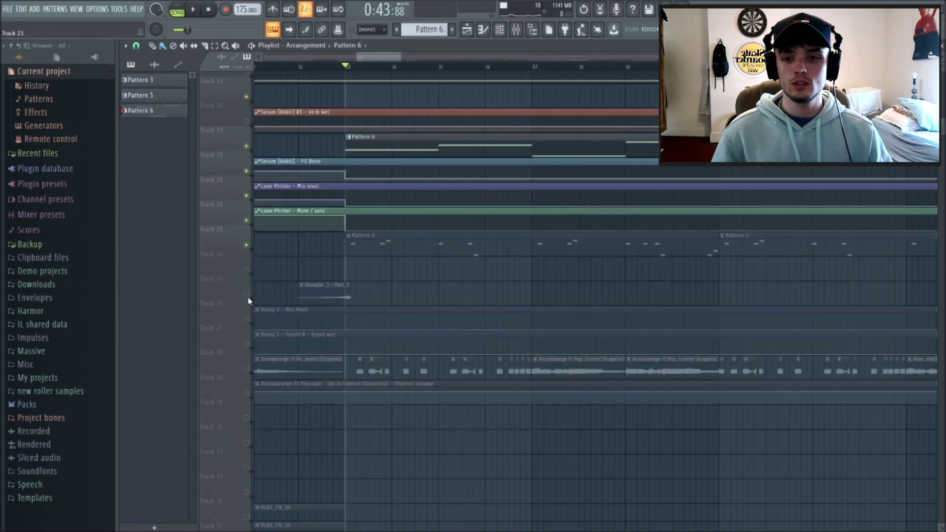
click(246, 289)
click(246, 314)
scroll(324, 321, up, 4)
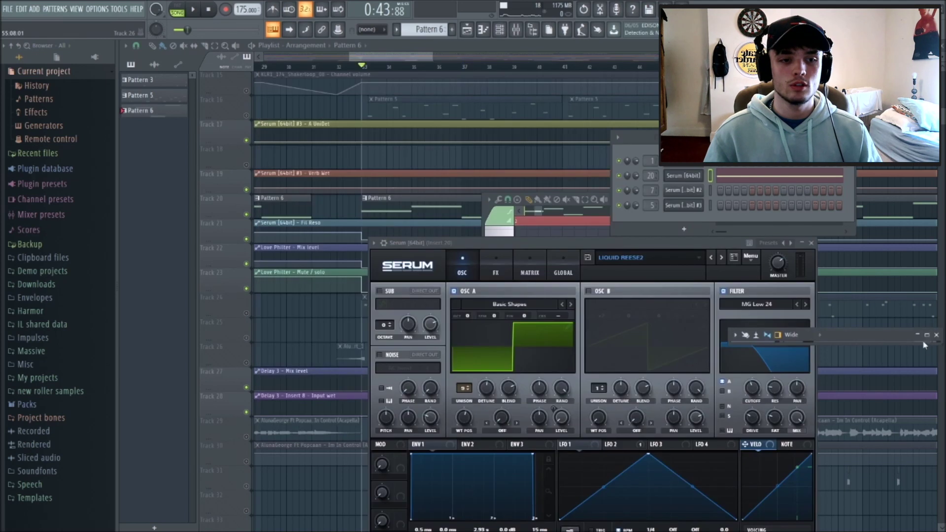
Inspect the limiter and Fruity parametric EQ 2 on mixer Insert 20, enlarging the EQ curve
click(927, 334)
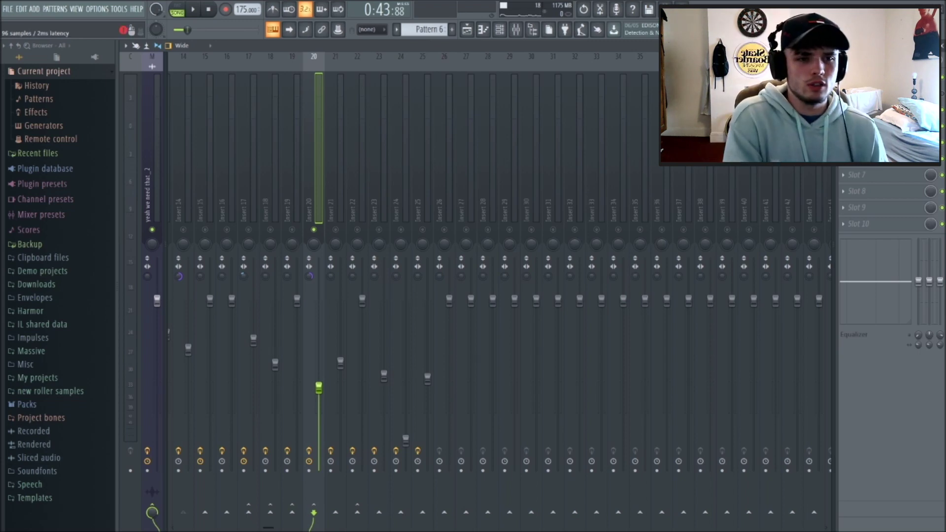
drag(492, 188, 467, 163)
click(486, 157)
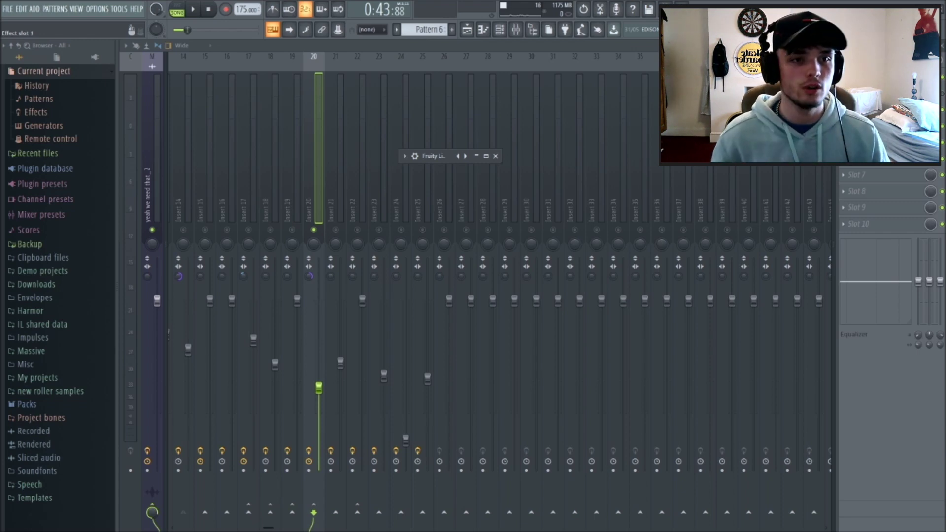
click(867, 93)
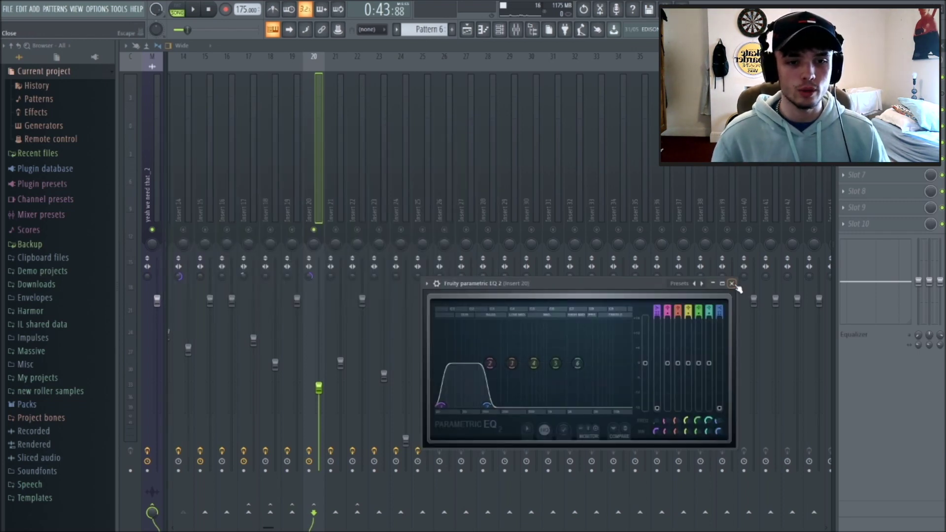
click(723, 284)
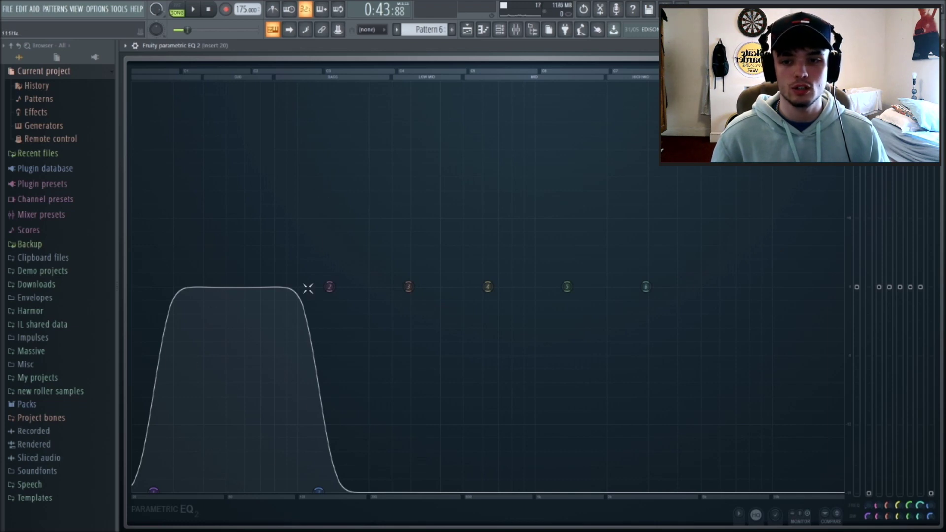
key(space)
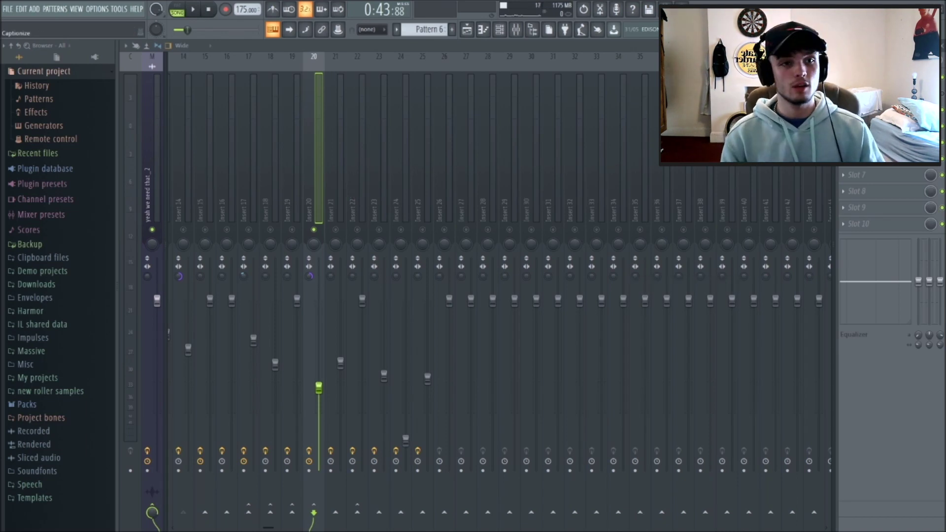
Return to the playlist, unmute Track 24, mute Track 20 and play the Pattern 3 clips from bar 33
key(F9)
key(F5)
scroll(381, 253, down, 1)
click(246, 289)
click(246, 190)
key(space)
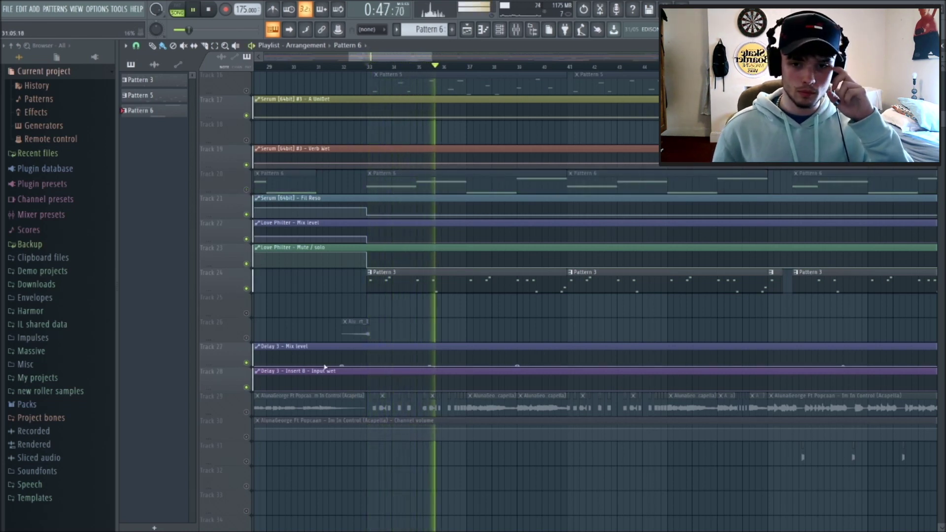
key(space)
Open Pattern 3 and inspect the effects on its mixer channel, Insert 7
double_click(474, 289)
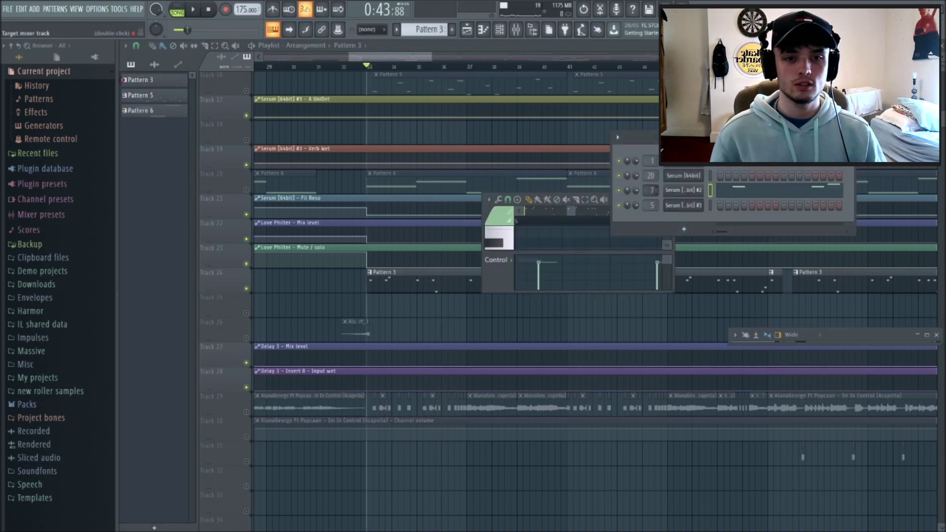
click(932, 338)
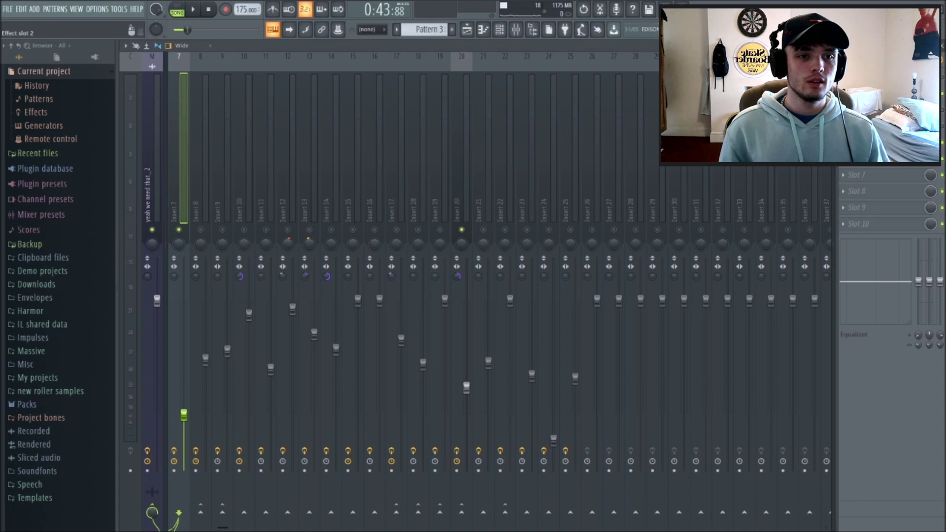
click(867, 126)
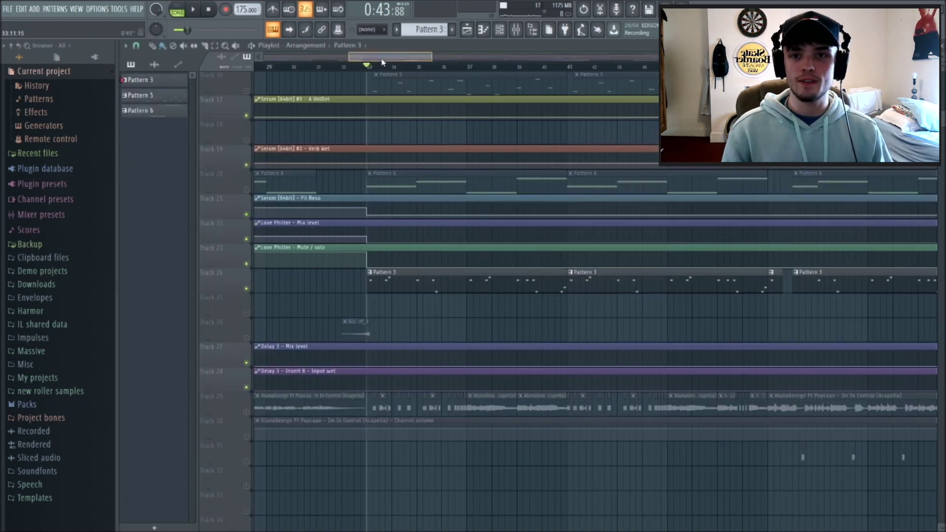
Unmute all the drum and synth tracks and play the drop from bar 33 with the acapella on Track 29 muted
scroll(250, 196, right, 1)
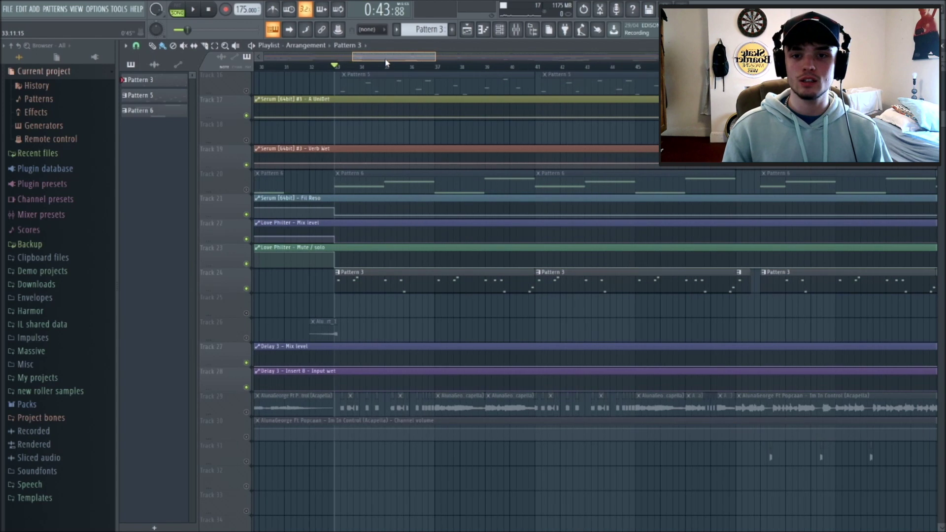
scroll(298, 262, up, 6)
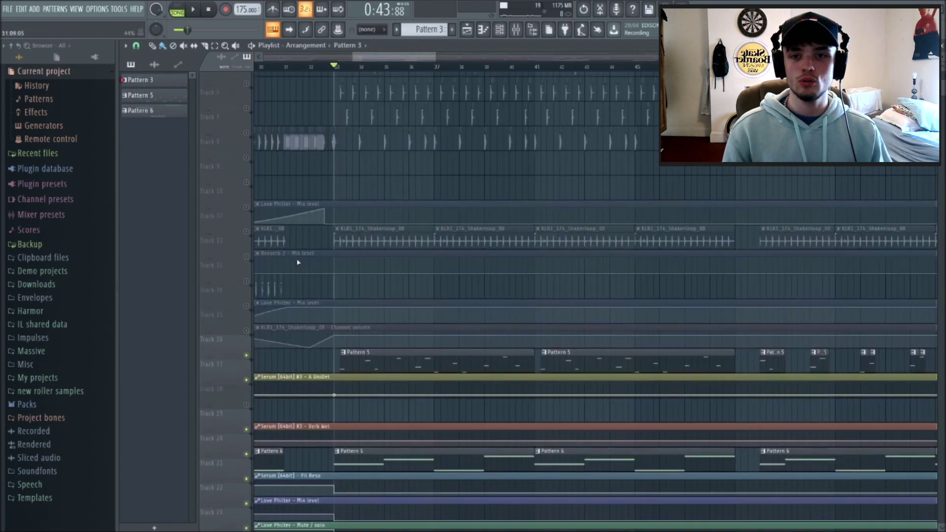
key(F9)
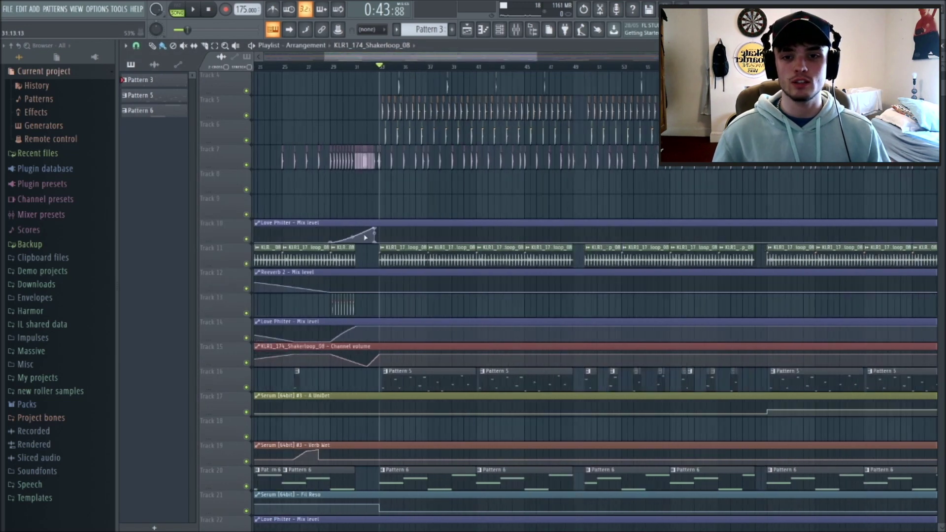
key(space)
scroll(364, 331, down, 6)
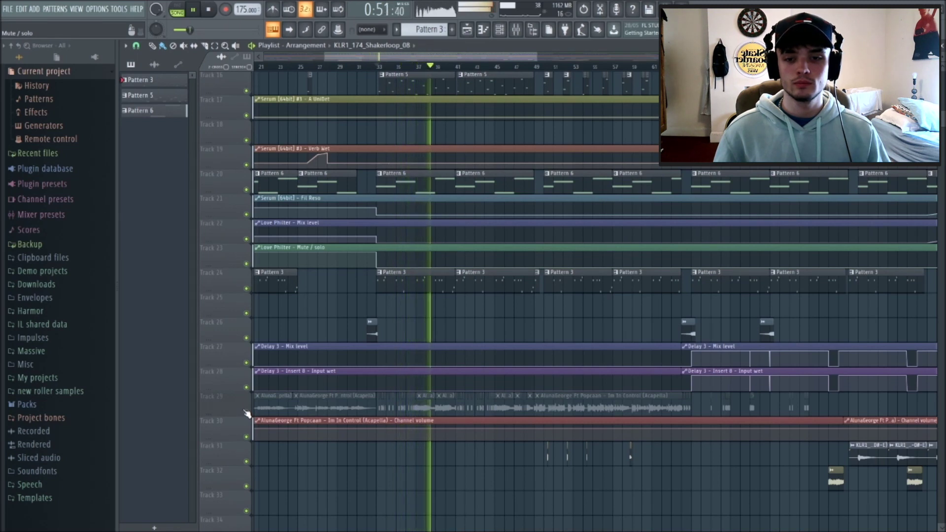
key(space)
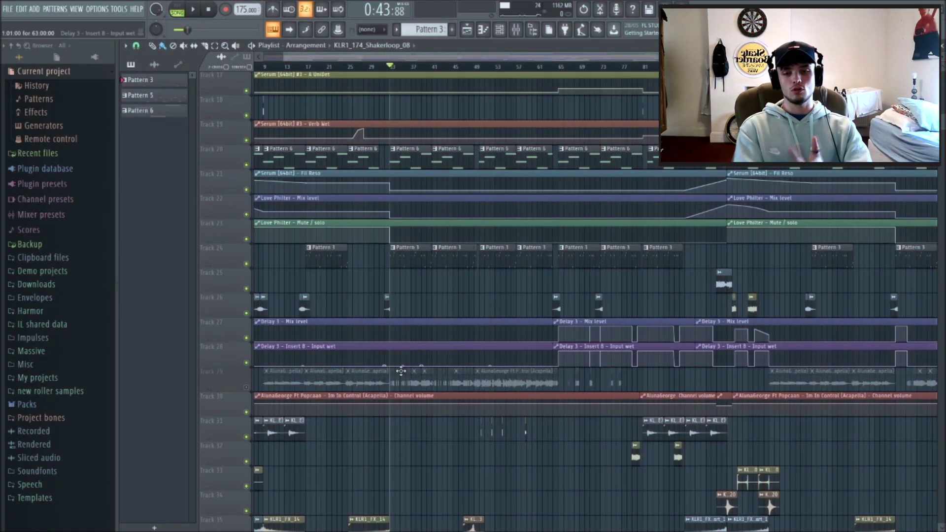
Unmute the acapella on Track 29, go to its mixer channel, Insert 8, and play the drop from bar 33
click(414, 371)
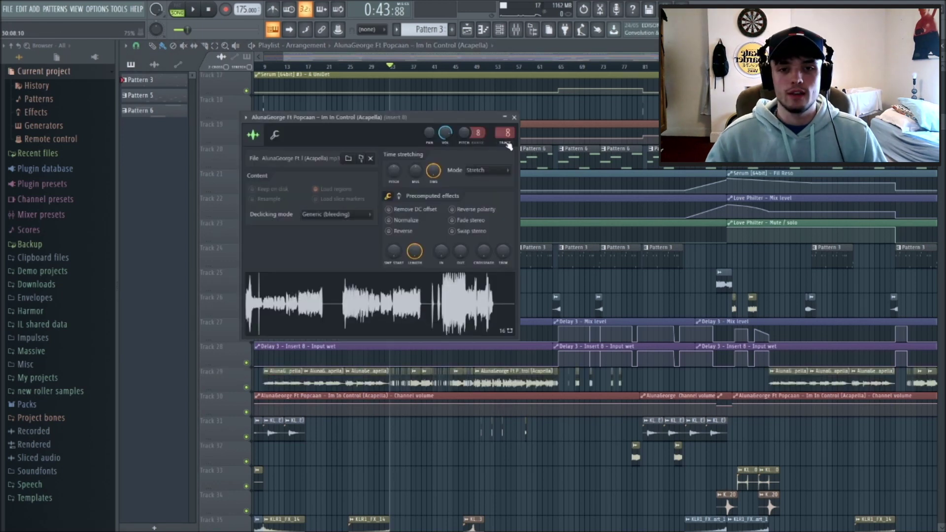
double_click(499, 136)
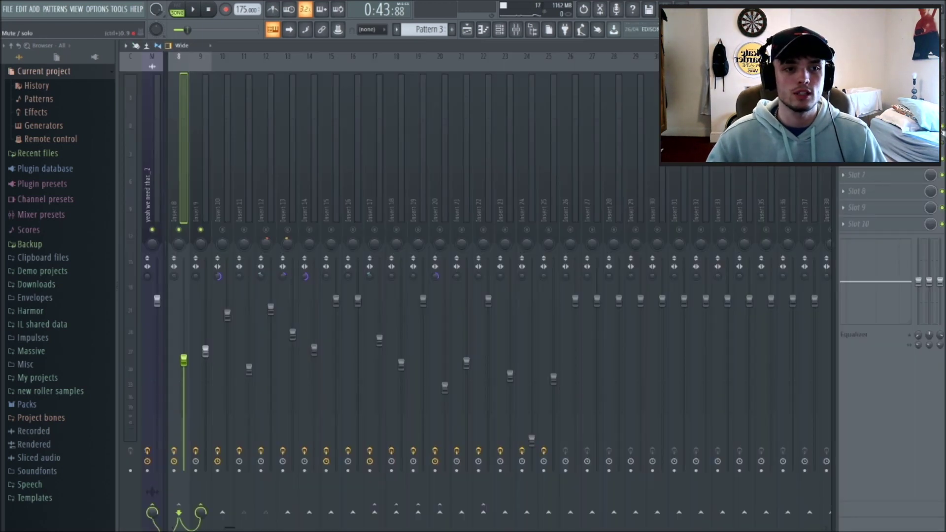
key(space)
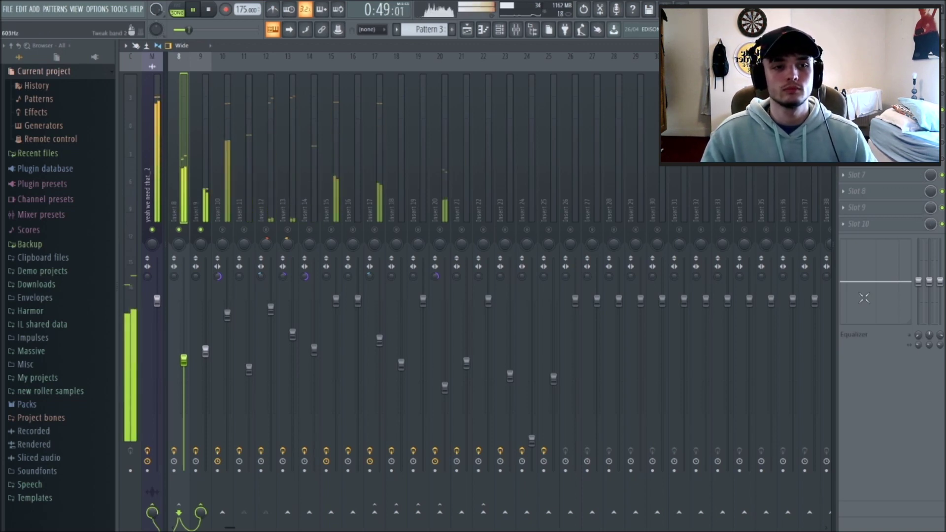
key(space)
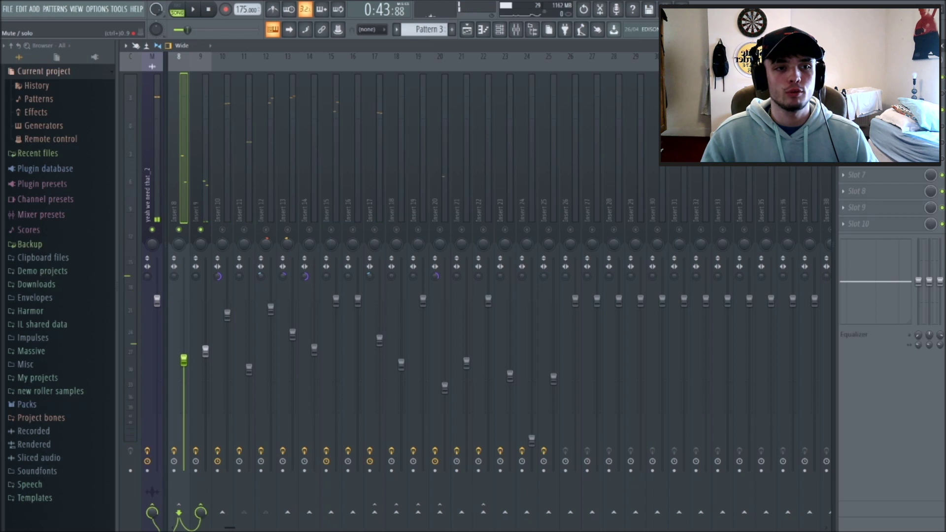
Inspect The Glue and Fruity parametric EQ 2 on Insert 8, and play the drop to hear the processed acapella
click(867, 77)
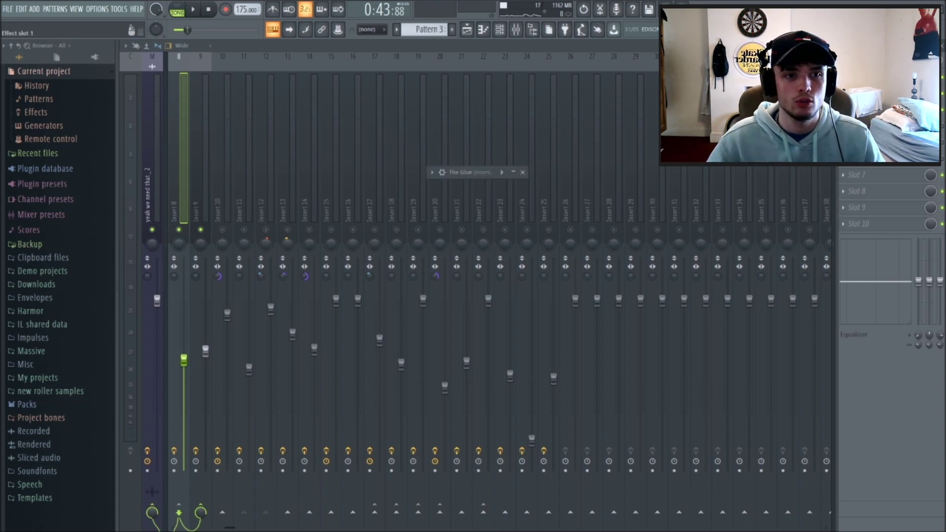
click(467, 132)
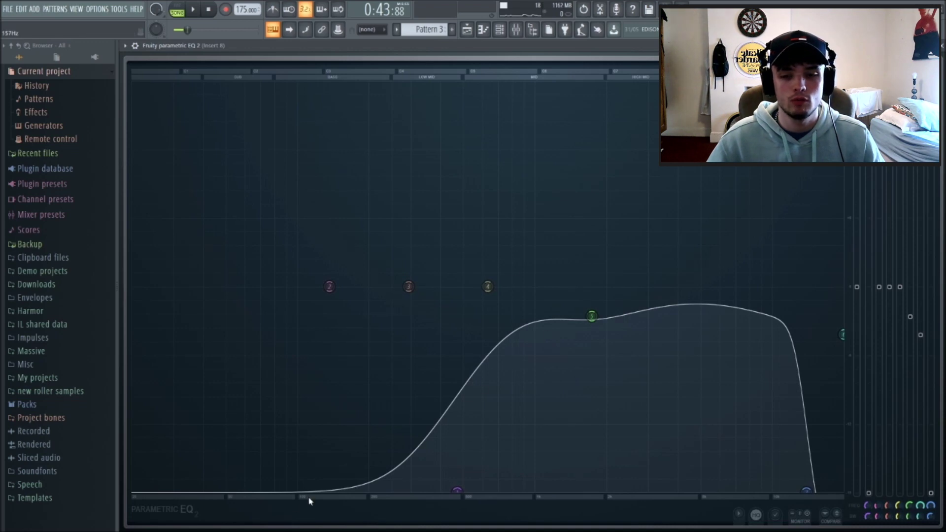
click(929, 46)
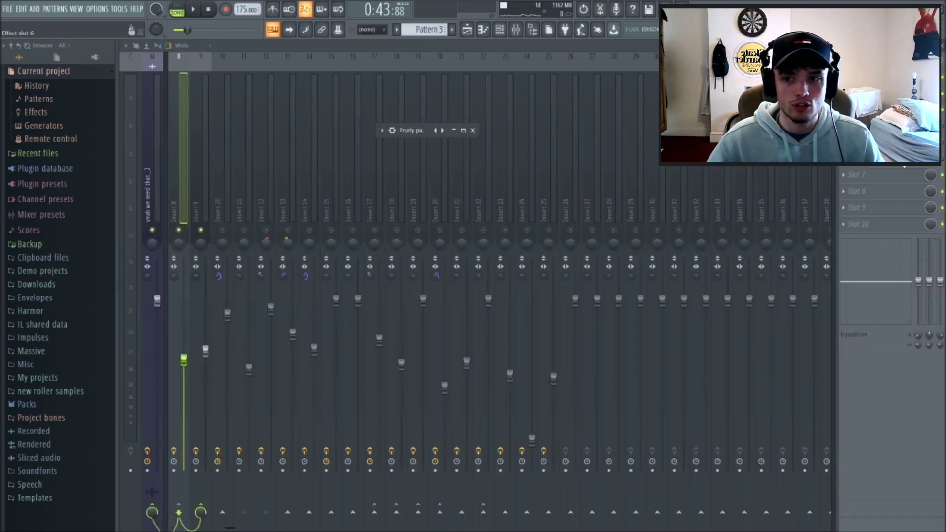
key(space)
click(473, 130)
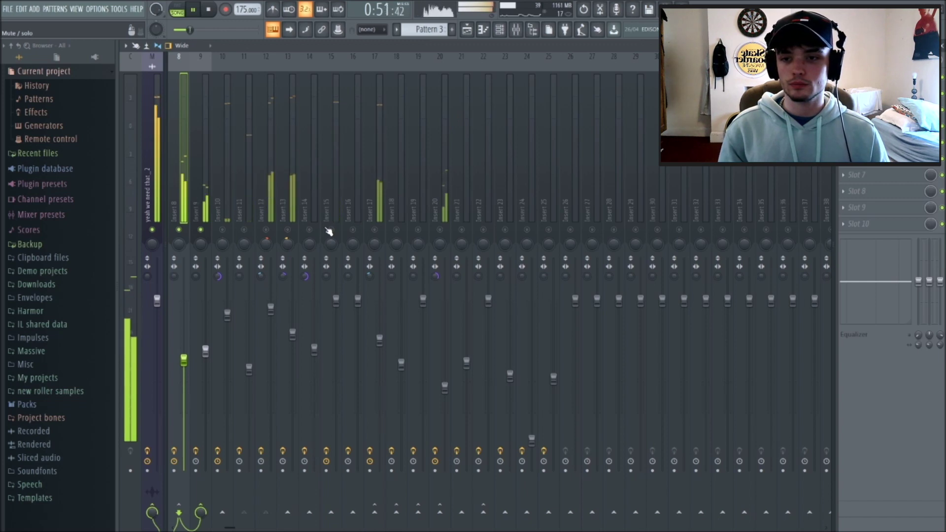
key(space)
Inspect Fruity Reeverb 2 on mixer Insert 9, and reselect the acapella's channel, Insert 8
click(210, 204)
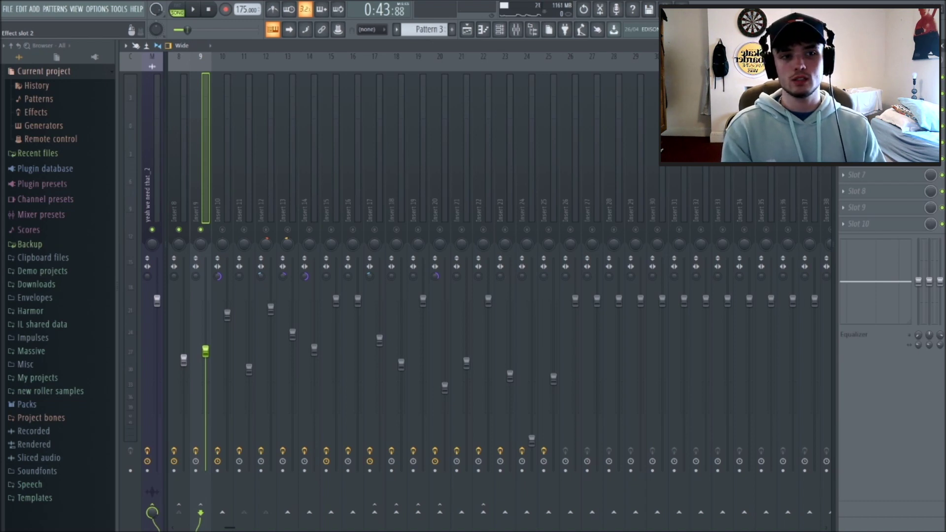
click(868, 93)
double_click(306, 169)
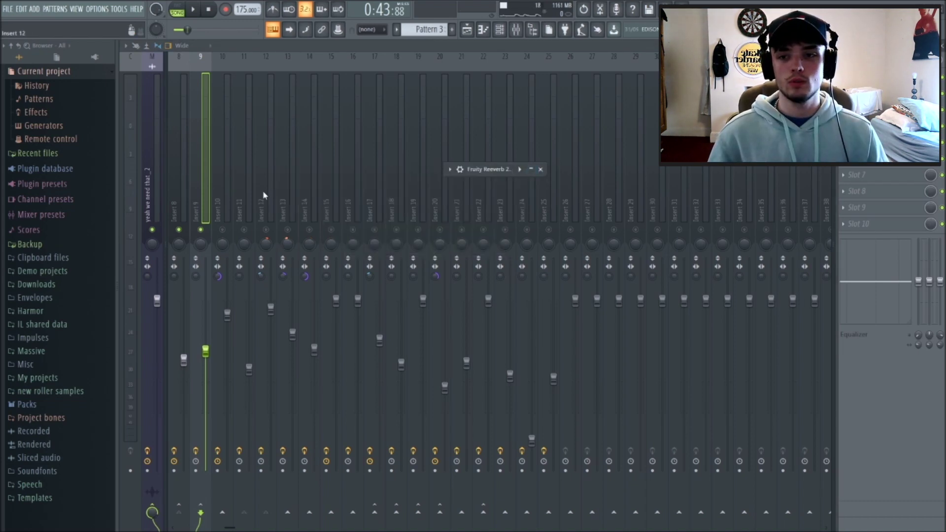
click(186, 218)
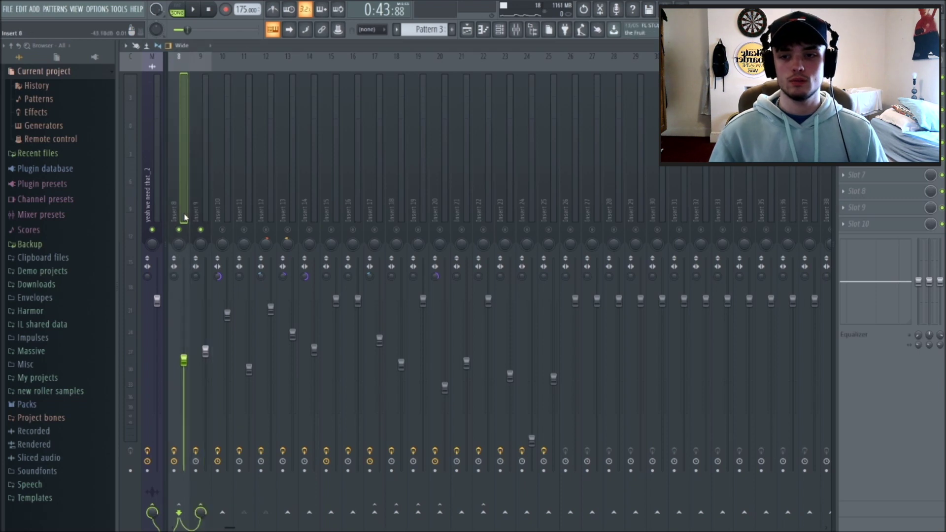
Return to the playlist and play the chopped acapella clips on Track 29 from bar 33
key(F5)
scroll(327, 401, down, 5)
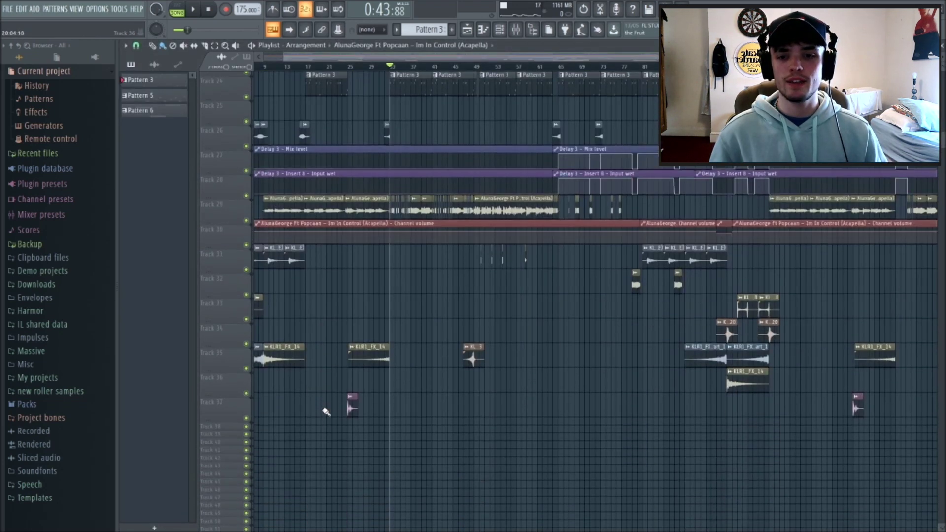
ctrl+scroll(508, 310, down, 4)
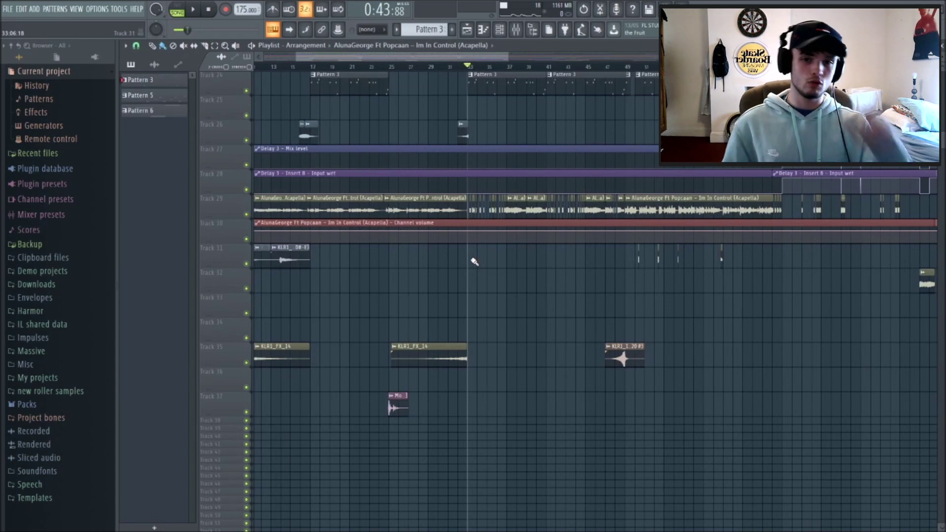
key(space)
ctrl+scroll(503, 277, up, 5)
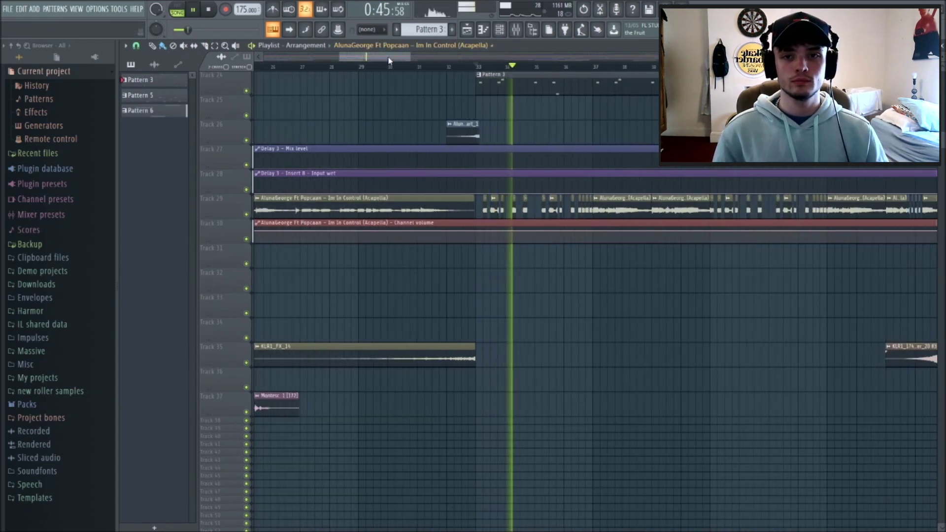
ctrl+scroll(458, 287, up, 5)
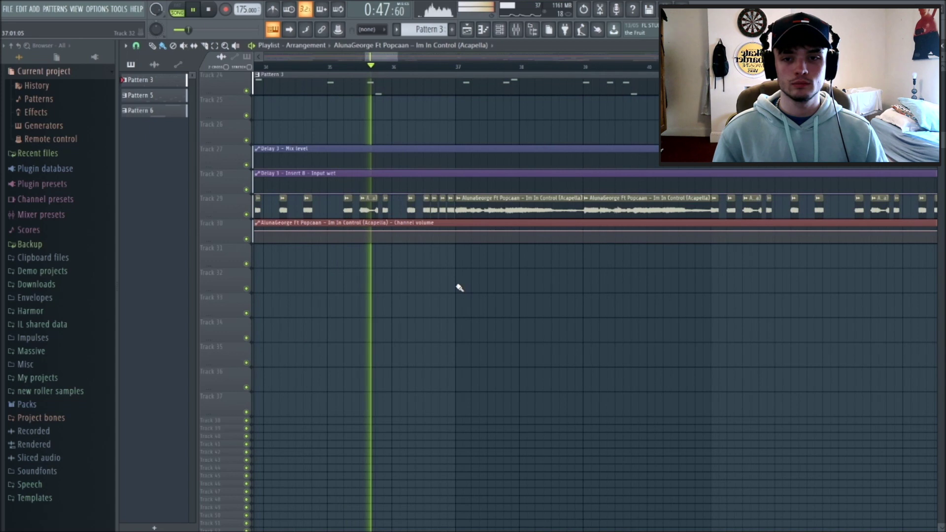
ctrl+scroll(458, 288, down, 1)
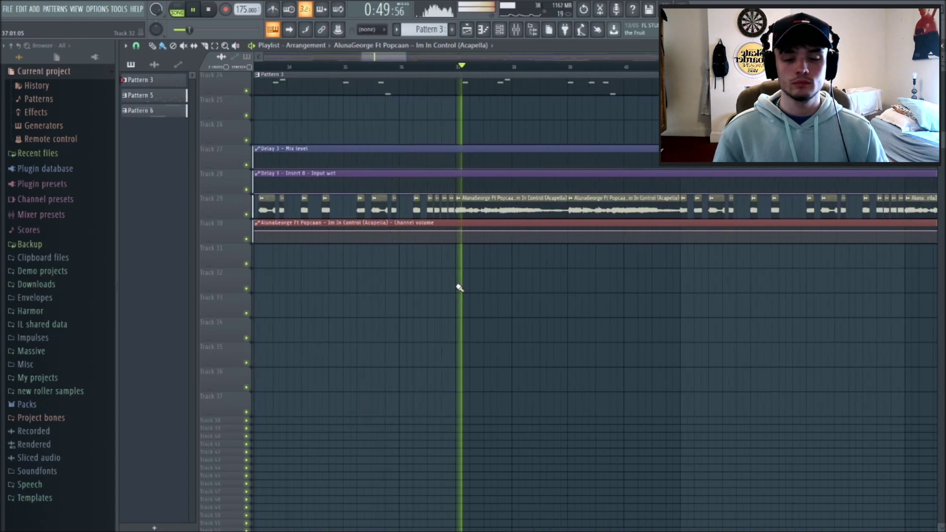
ctrl+scroll(459, 286, down, 6)
key(space)
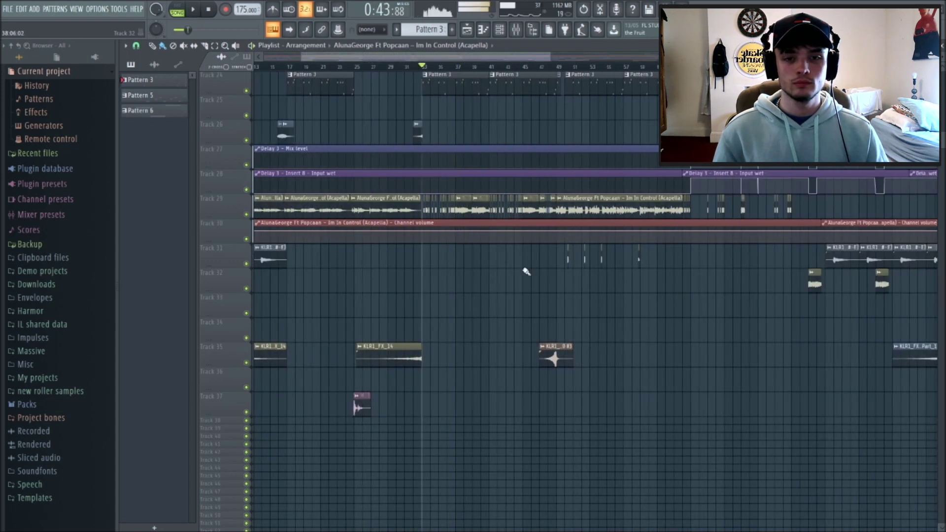
Play the chopped acapella on Track 29 from bar 47, running into the long vocal clip at bar 49
ctrl+scroll(526, 271, up, 6)
ctrl+scroll(485, 269, down, 2)
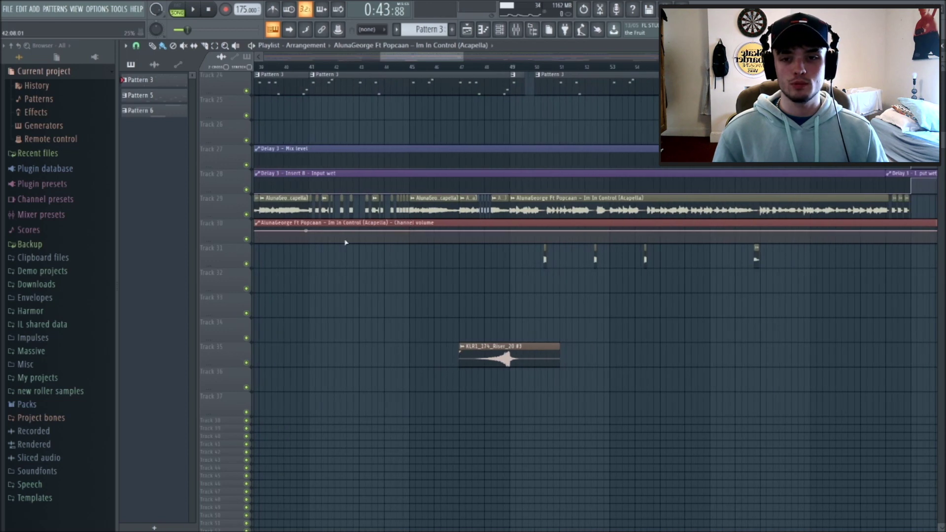
ctrl+scroll(346, 243, up, 4)
drag(402, 58, 413, 63)
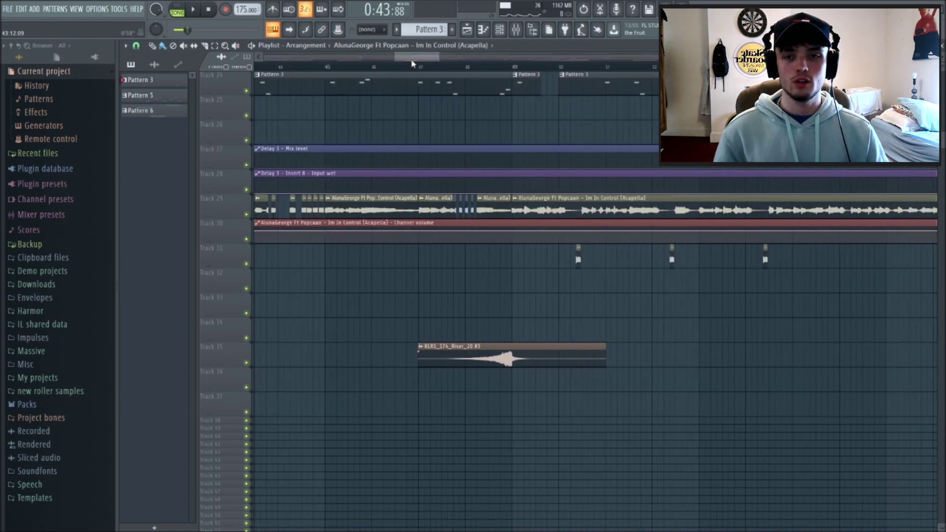
click(330, 66)
key(space)
click(413, 66)
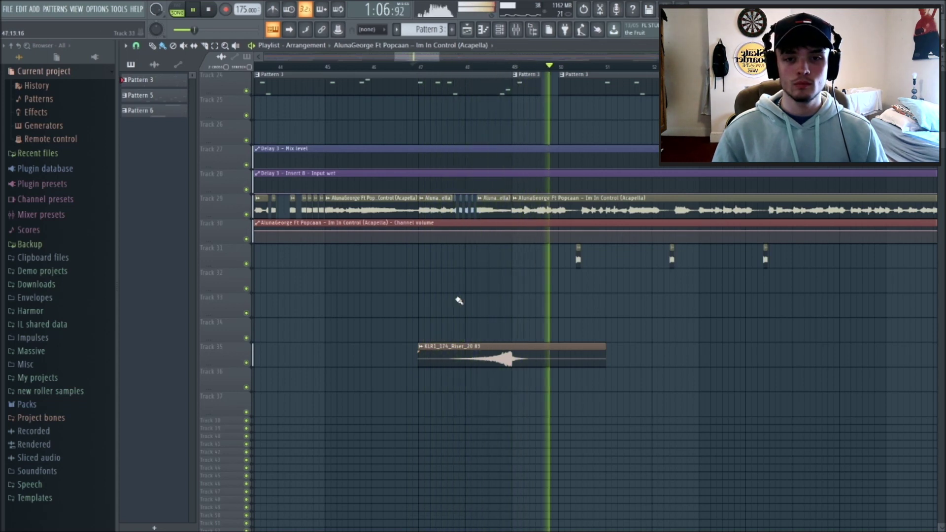
key(space)
Play the second half of the drop from bar 49, with the long acapella clip on Track 29
scroll(461, 290, down, 5)
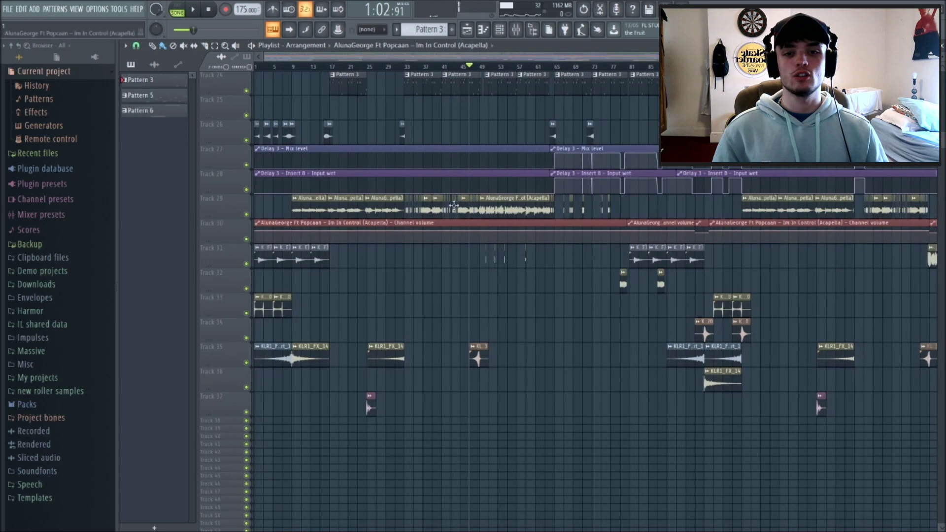
scroll(465, 279, down, 3)
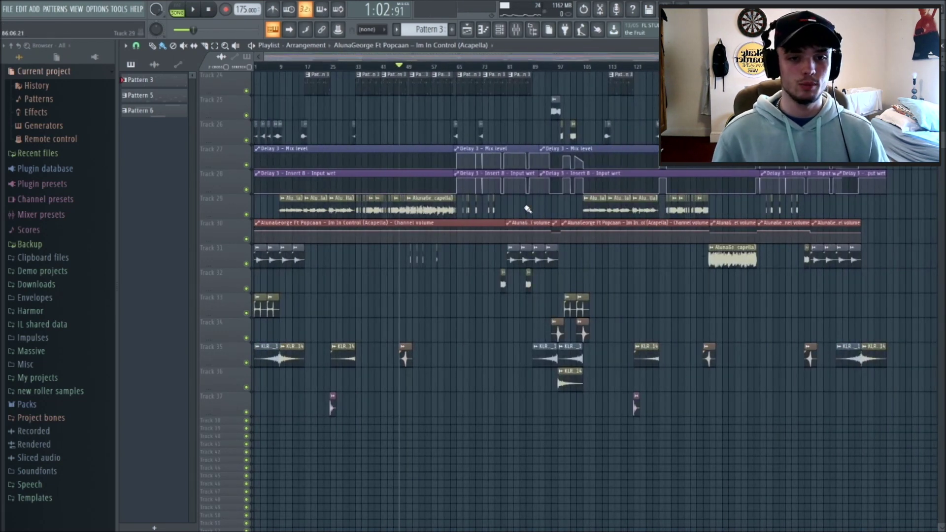
scroll(527, 209, up, 2)
key(space)
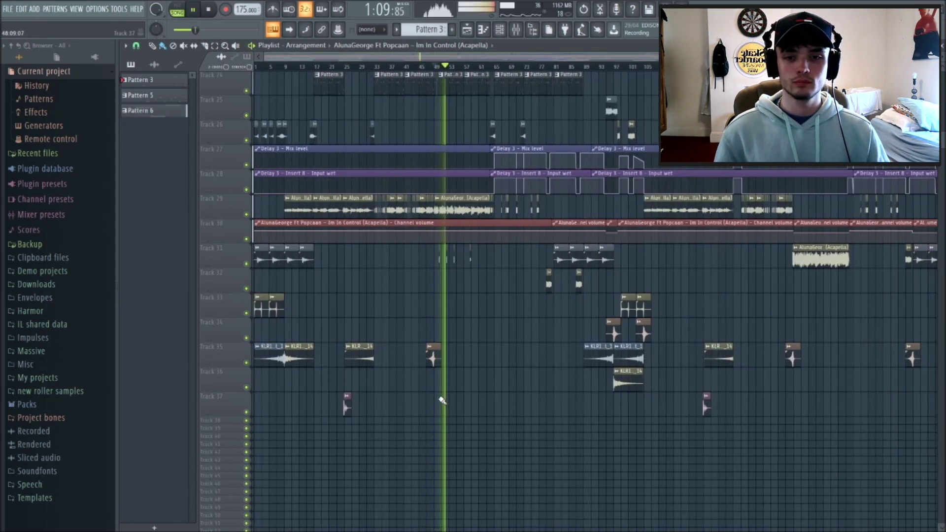
key(space)
Audition the first short acapella chop on Track 31 after bar 49 in isolation
scroll(433, 296, up, 4)
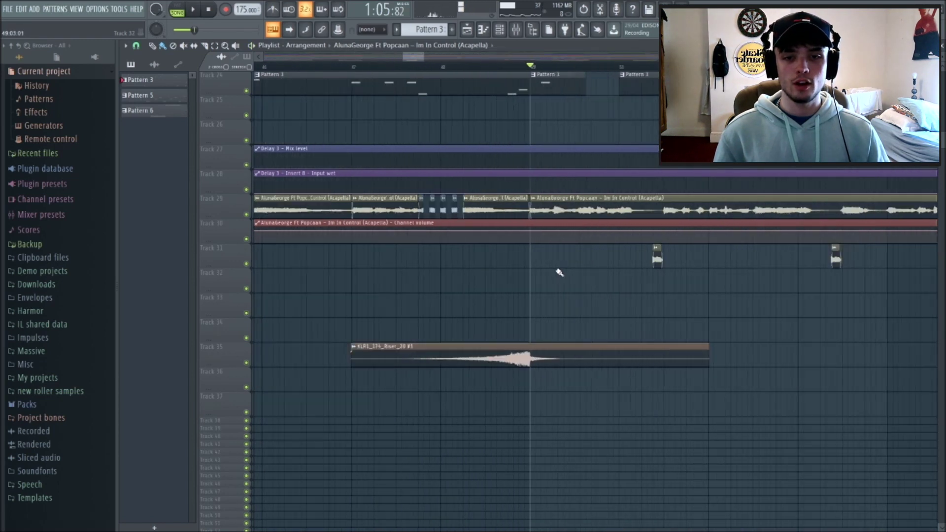
click(743, 263)
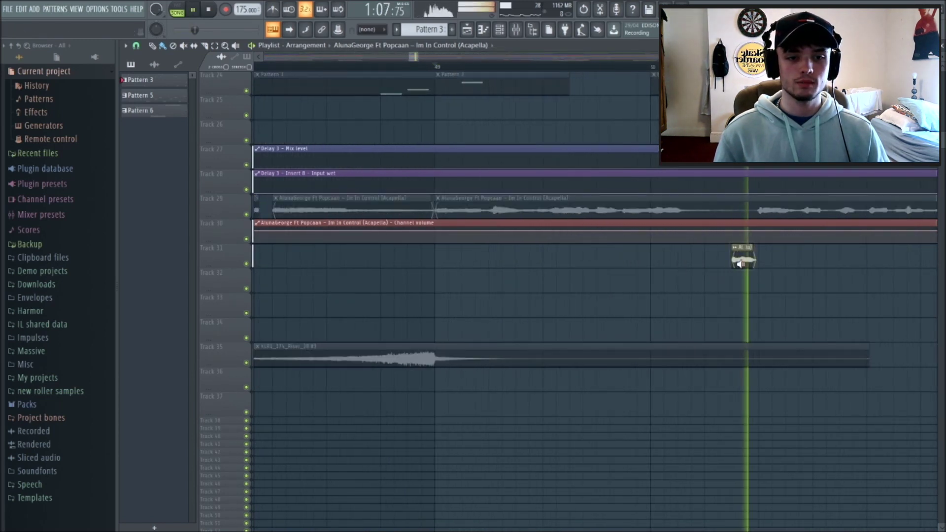
scroll(644, 336, down, 2)
scroll(645, 336, down, 2)
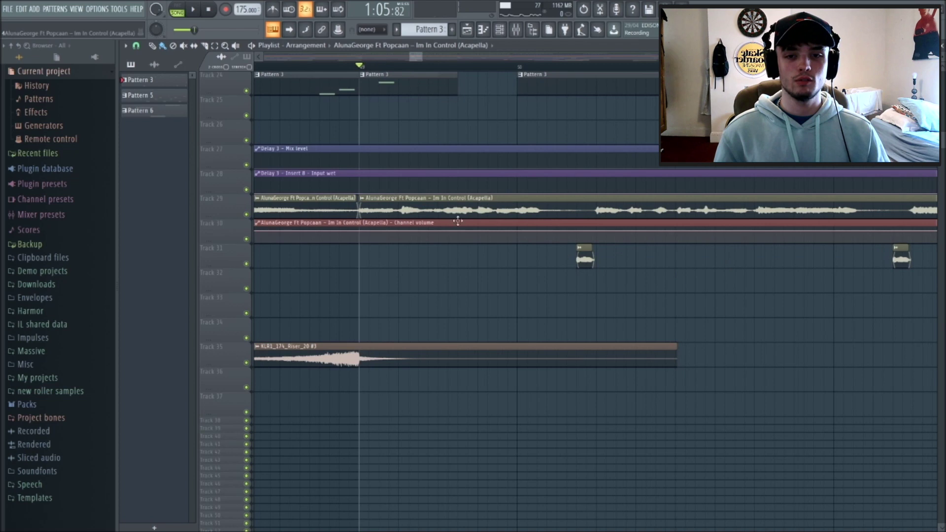
Play from bar 49 to hear the short Track 31 chops layered over the acapella on Track 29
key(space)
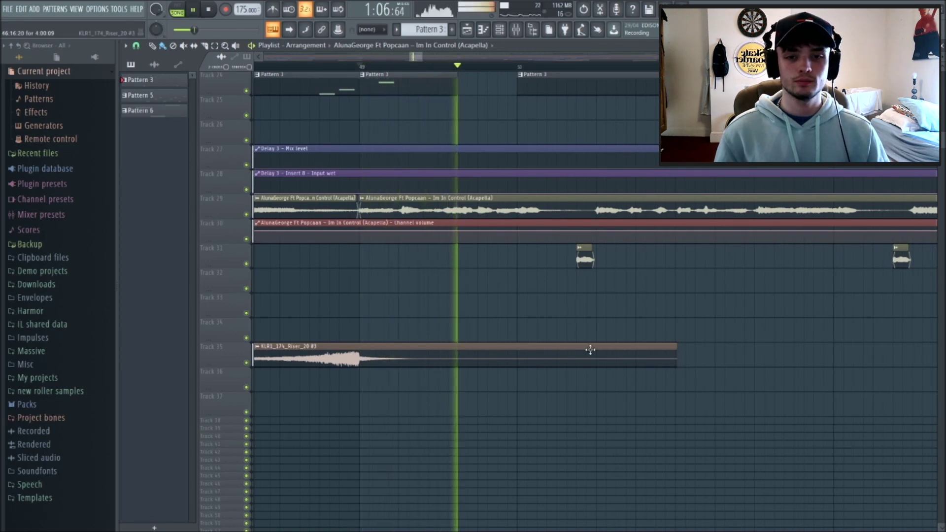
scroll(562, 298, down, 5)
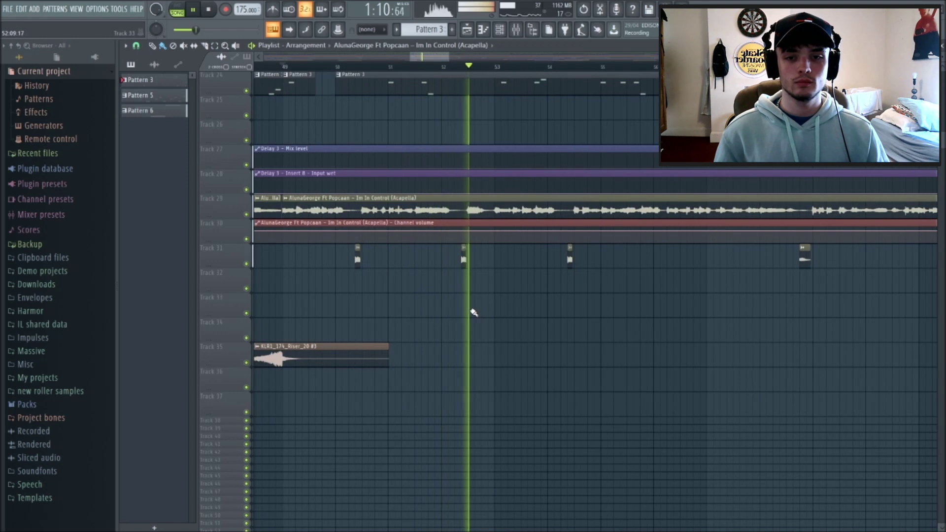
scroll(473, 313, down, 4)
key(space)
scroll(474, 313, down, 5)
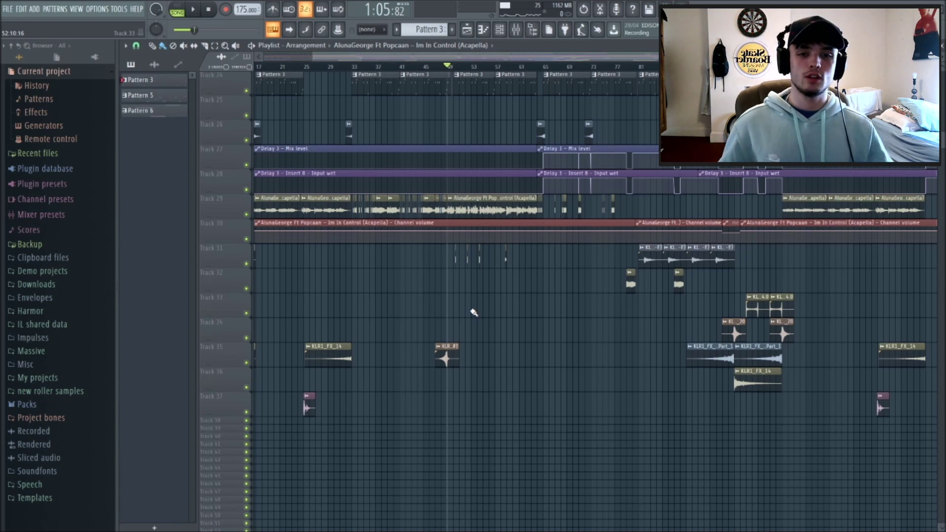
Locate the long acapella clip on Track 31 in the second drop and play into it from bar 144
scroll(474, 312, right, 5)
scroll(707, 276, up, 3)
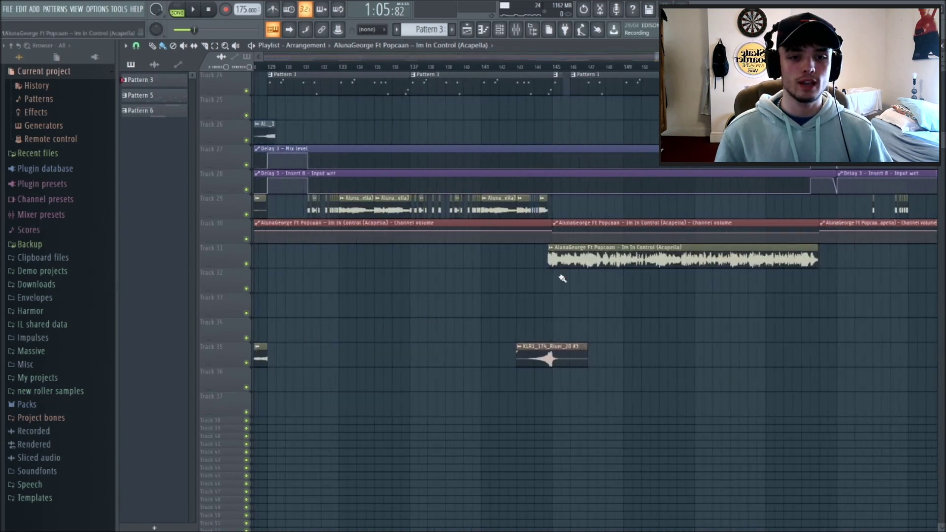
scroll(667, 275, down, 5)
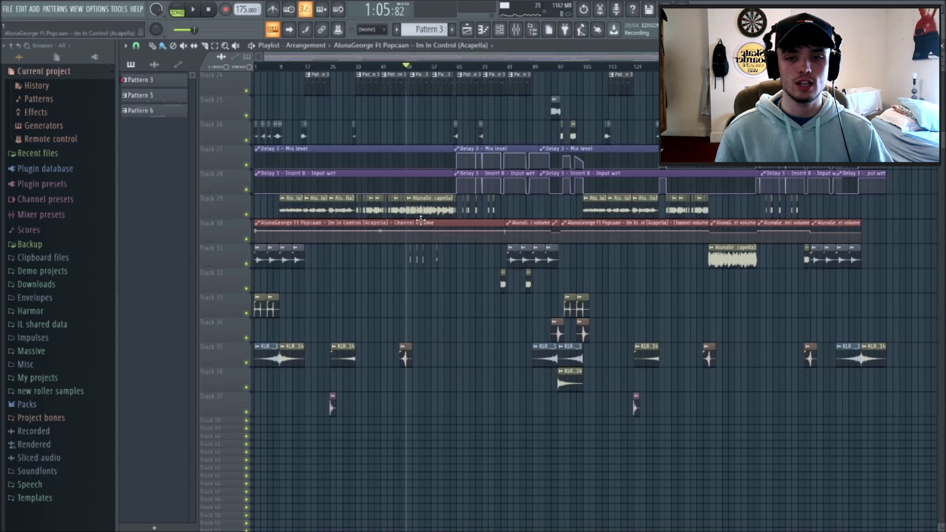
scroll(778, 274, up, 5)
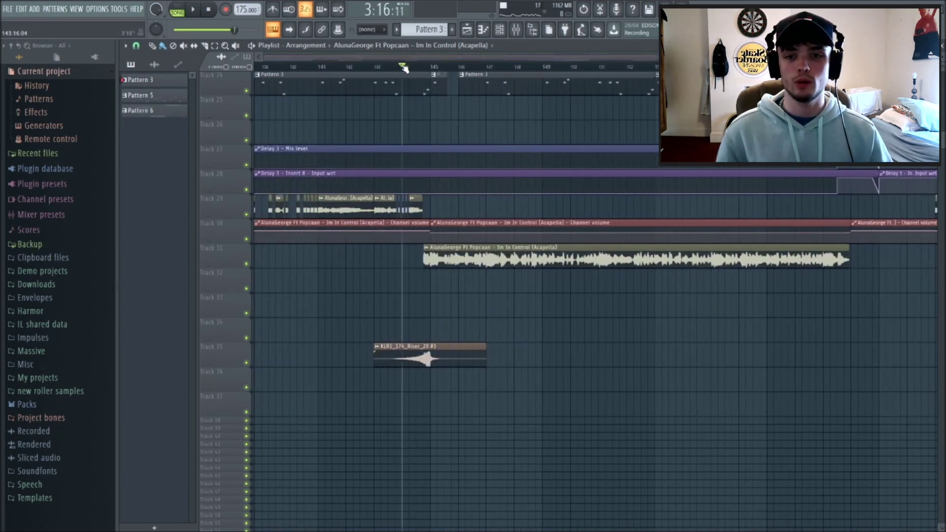
scroll(403, 68, down, 4)
scroll(597, 305, up, 3)
key(space)
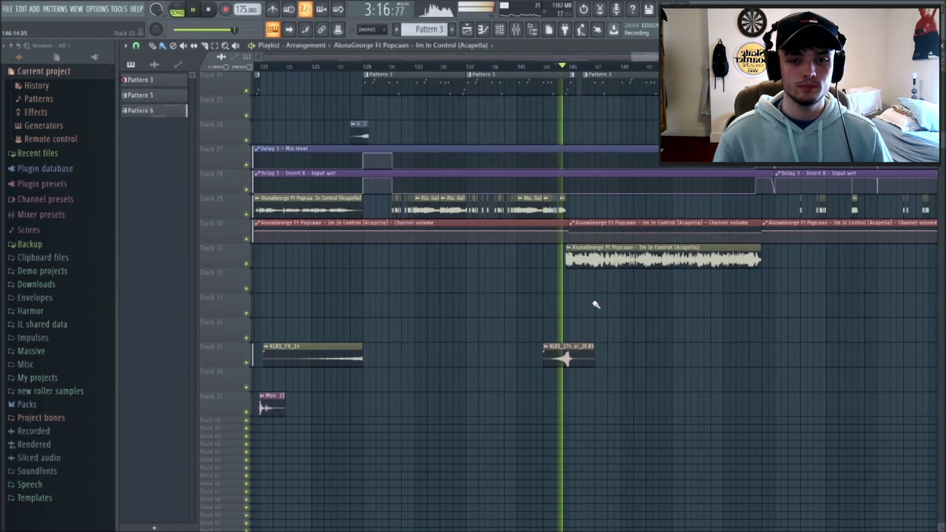
scroll(597, 305, down, 2)
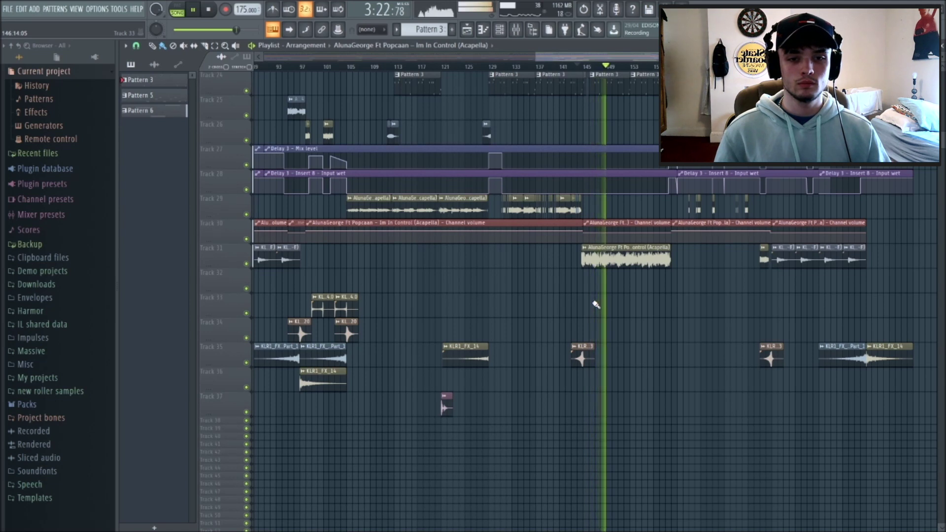
key(space)
scroll(594, 302, up, 3)
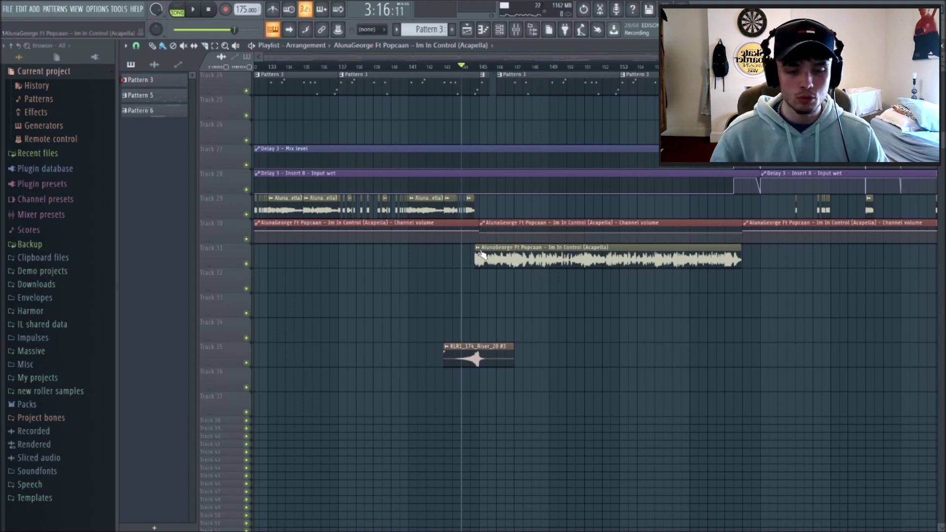
Isolate the effects on Tracks 31 to 37 by muting the other playlist tracks
scroll(483, 278, down, 5)
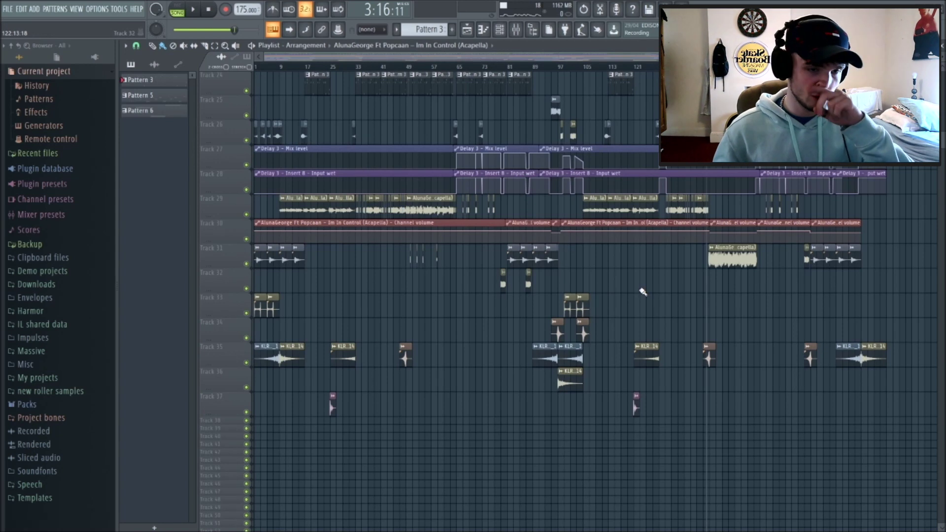
scroll(643, 293, up, 5)
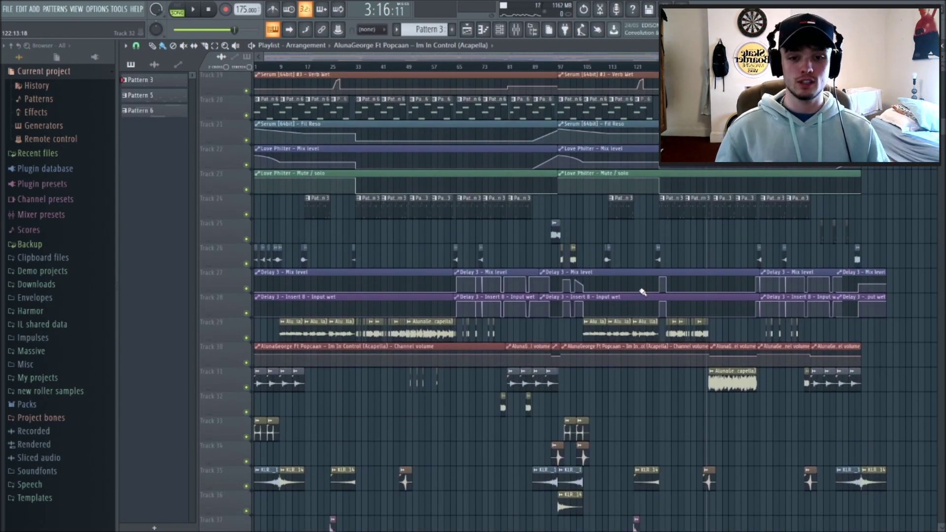
scroll(374, 294, down, 7)
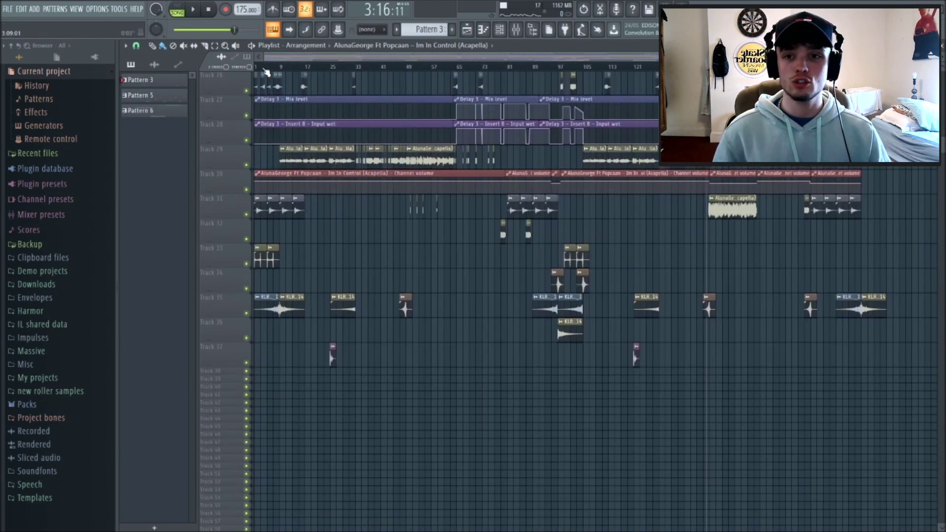
right_click(247, 214)
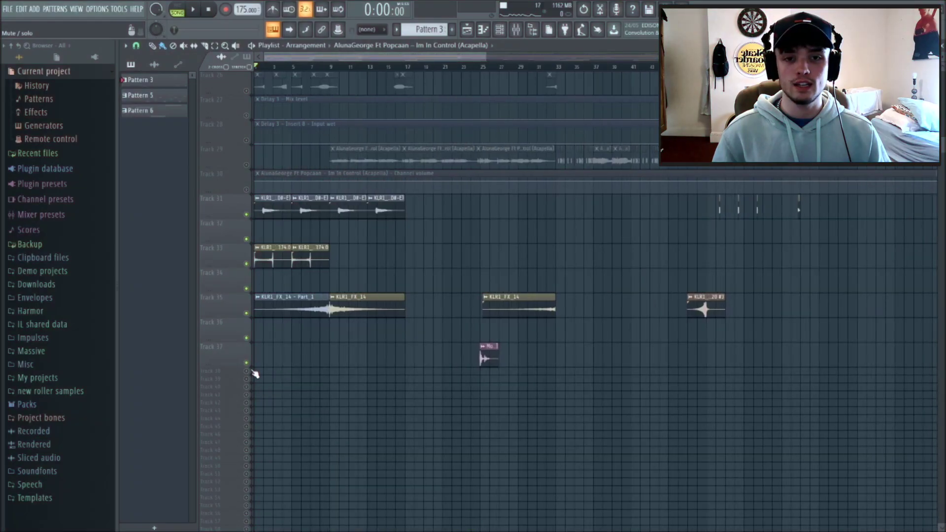
scroll(412, 338, down, 3)
scroll(357, 334, up, 4)
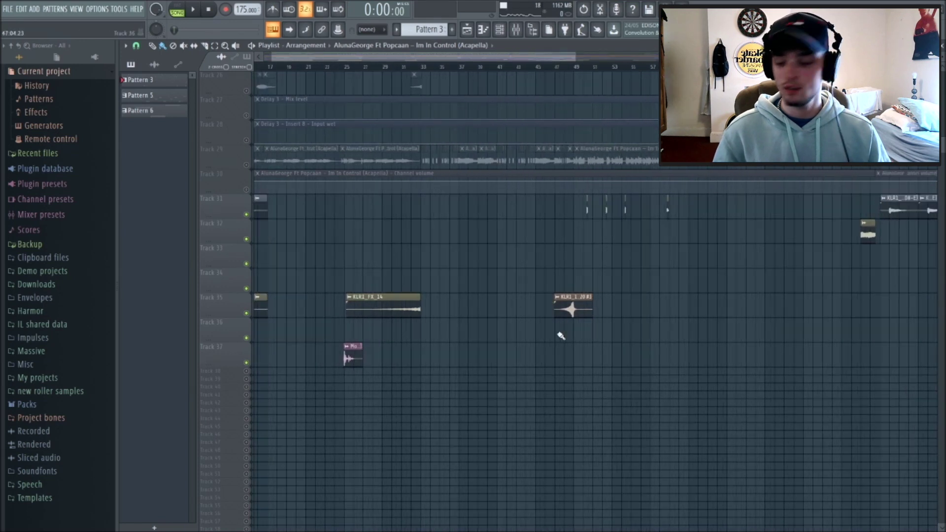
scroll(562, 332, up, 10)
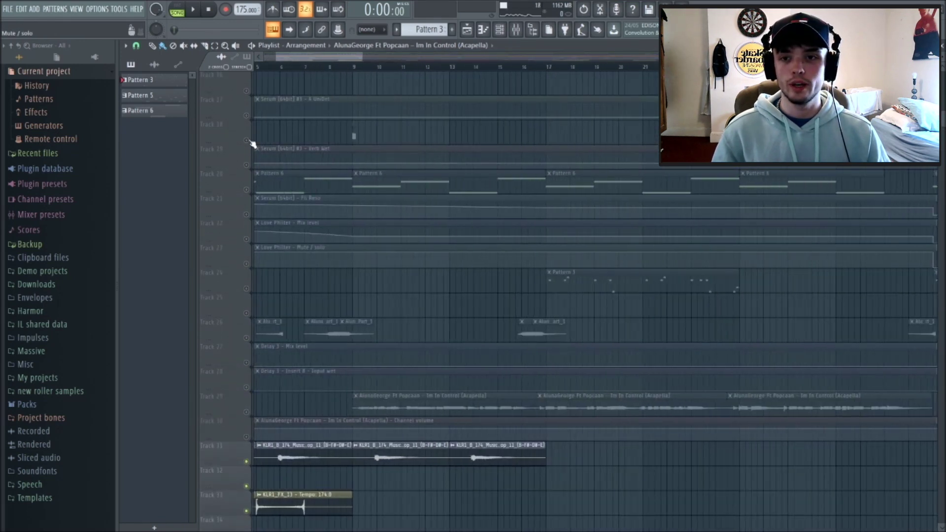
Play the intro from bar 1 with the isolated effects tracks and the FX clip on Track 18 audible
key(space)
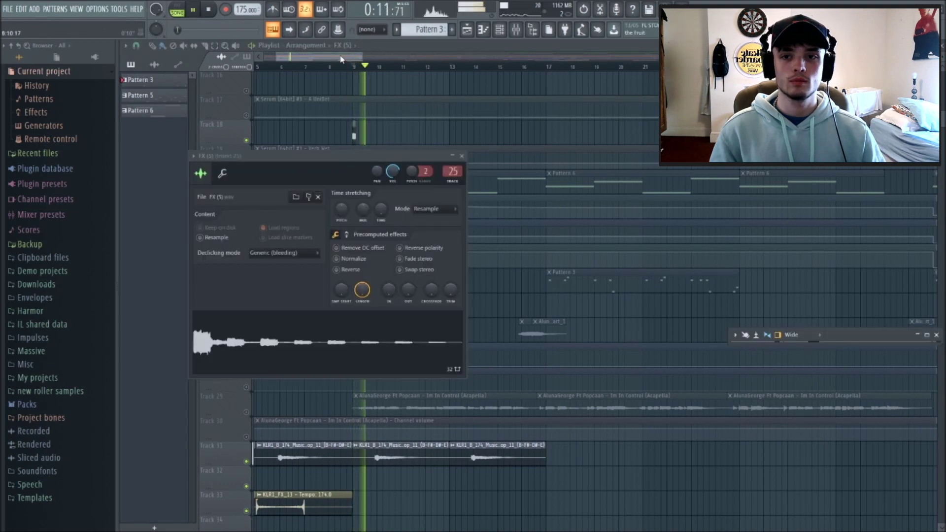
scroll(323, 142, left, 2)
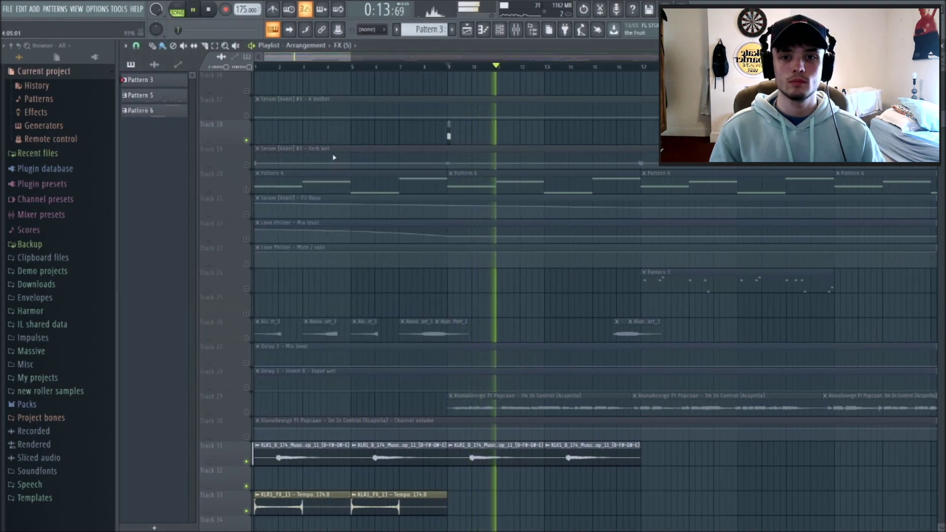
key(space)
scroll(339, 158, down, 2)
click(193, 9)
click(208, 9)
scroll(273, 200, down, 6)
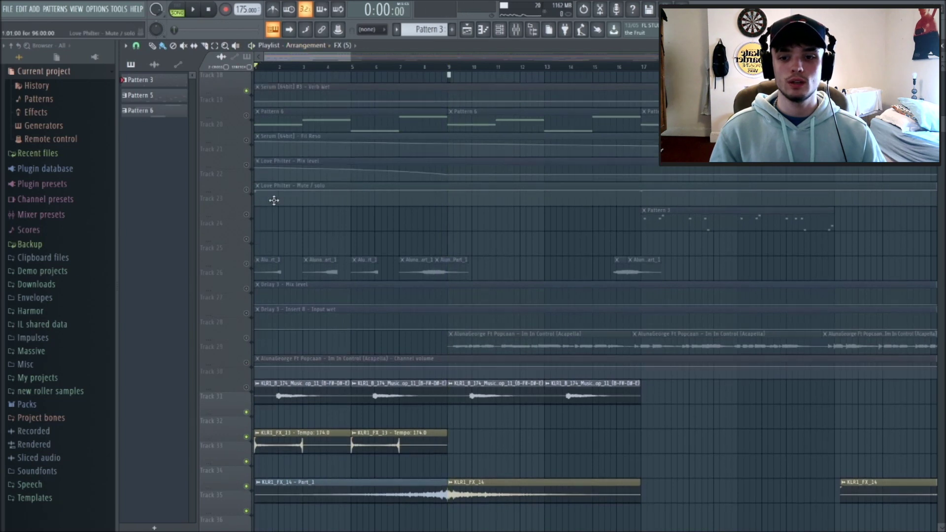
Solo Track 31 and audition its repeated KLR1 music loop from bar 1
click(251, 263)
key(space)
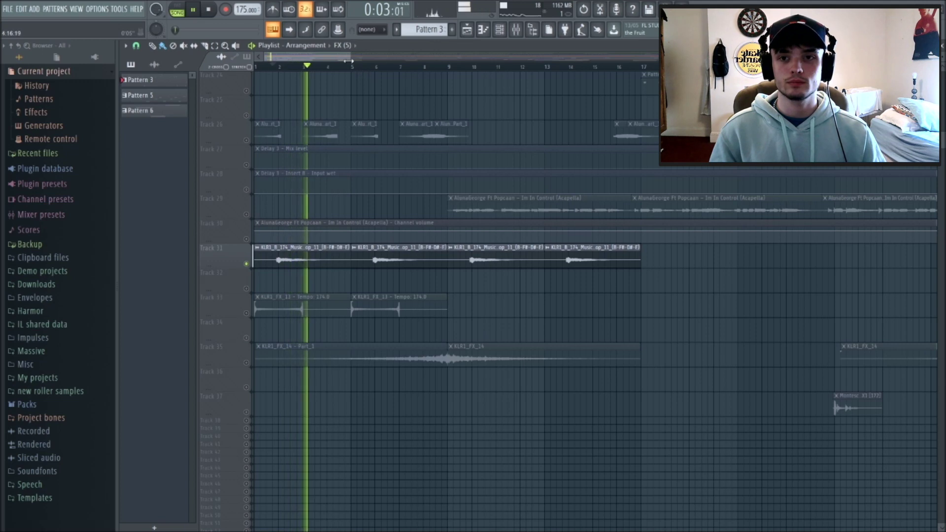
scroll(365, 197, right, 2)
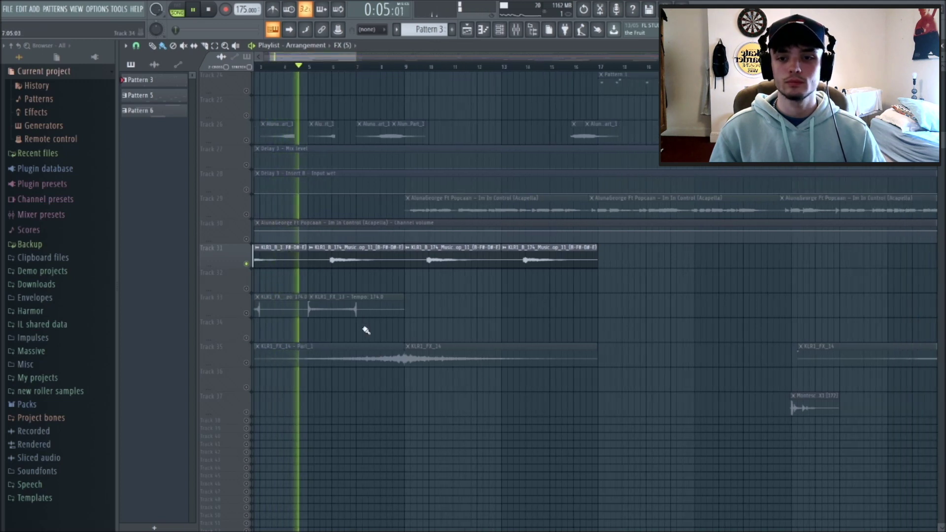
scroll(305, 55, left, 2)
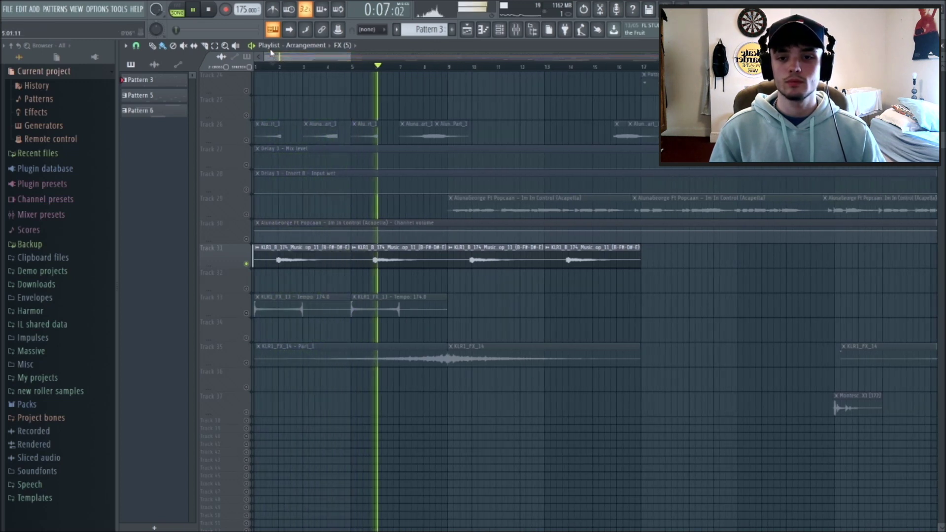
key(space)
Solo Track 33 and audition the KLR1_FX_13 clip from the start of the intro
click(246, 313)
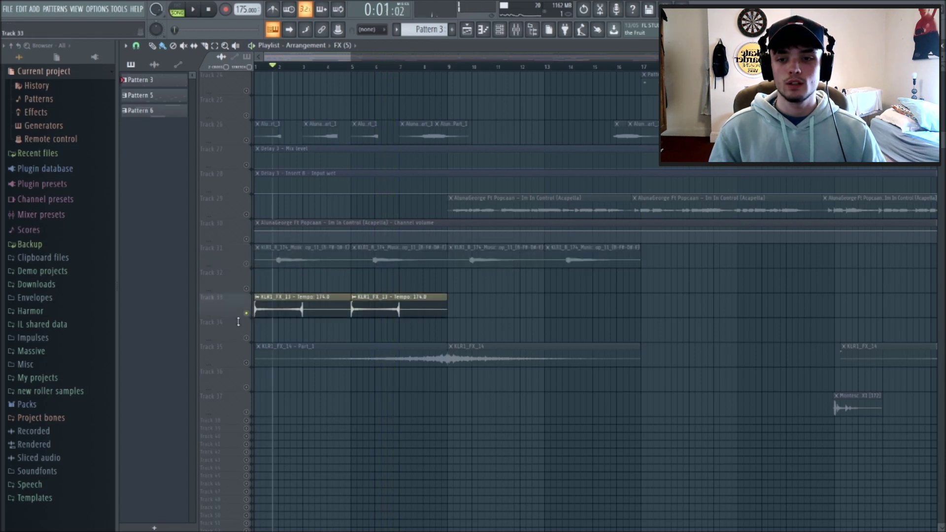
scroll(294, 298, up, 3)
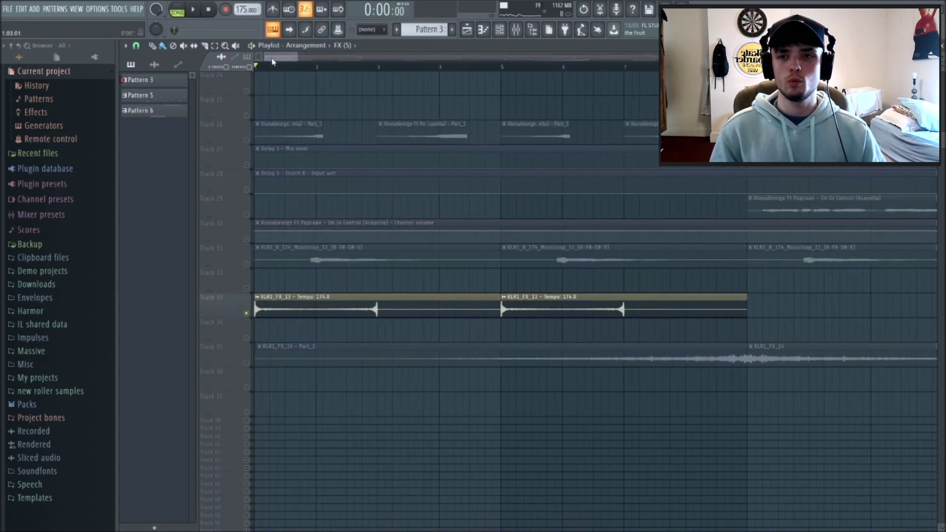
key(space)
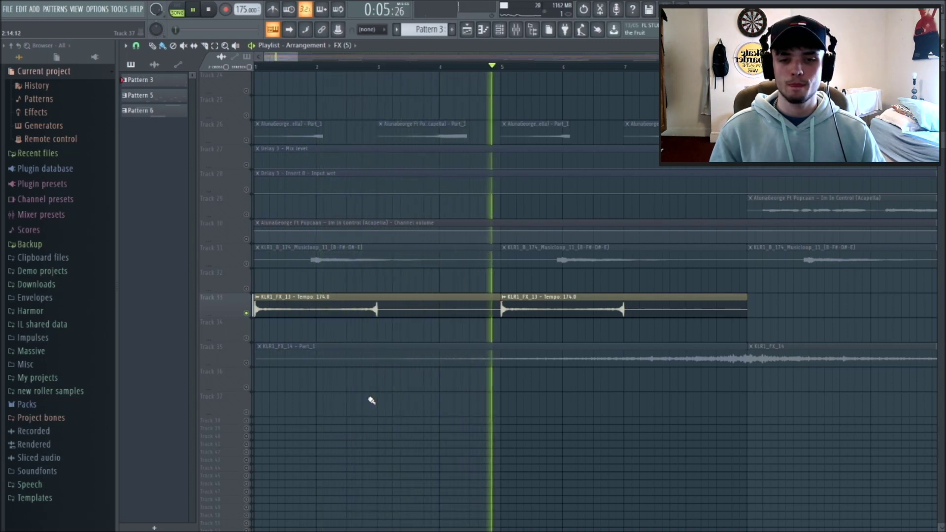
key(space)
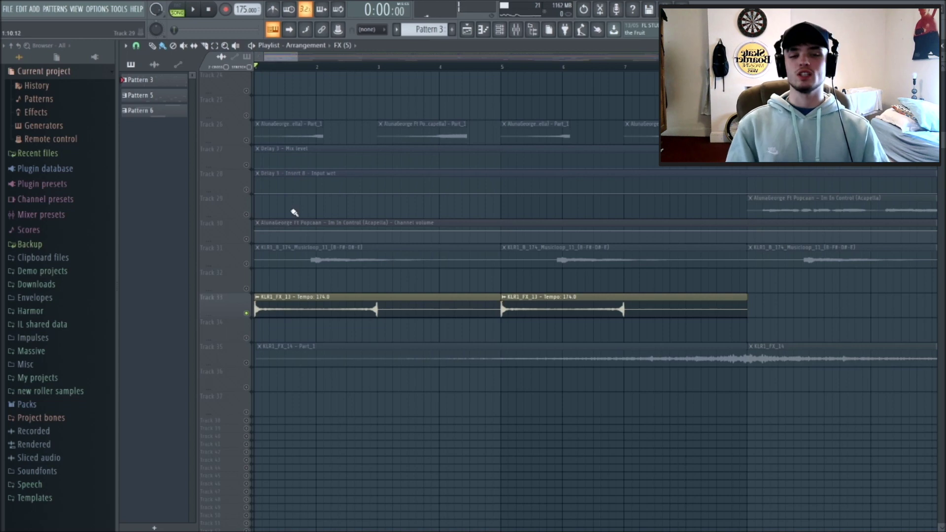
Solo Track 35 and play the KLR1_FX_14 - Part_1 clip from bar 5 towards bar 9
scroll(295, 213, down, 4)
scroll(281, 60, up, 4)
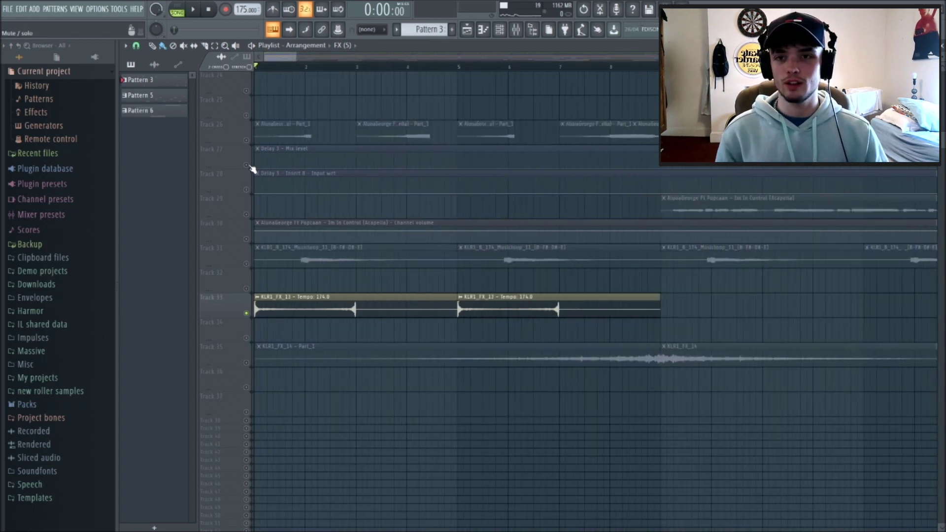
scroll(299, 60, up, 3)
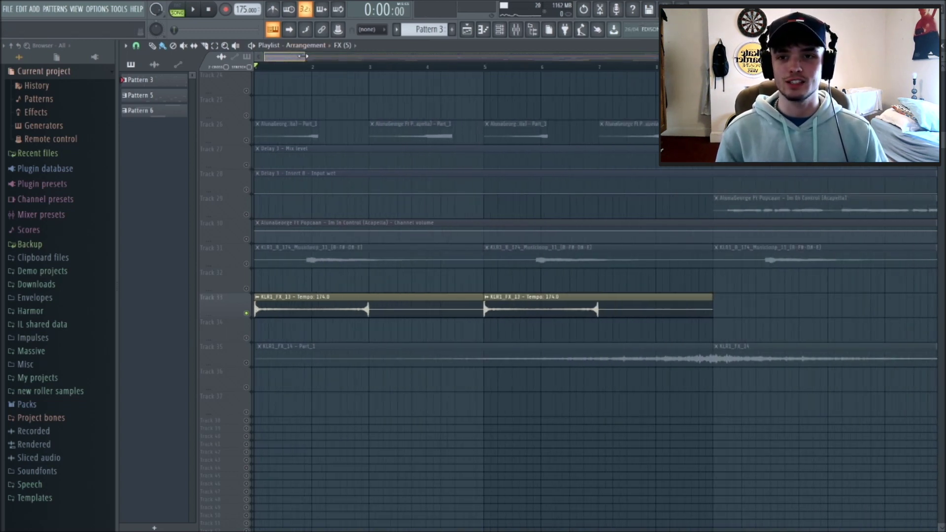
scroll(291, 187, down, 2)
scroll(255, 227, up, 2)
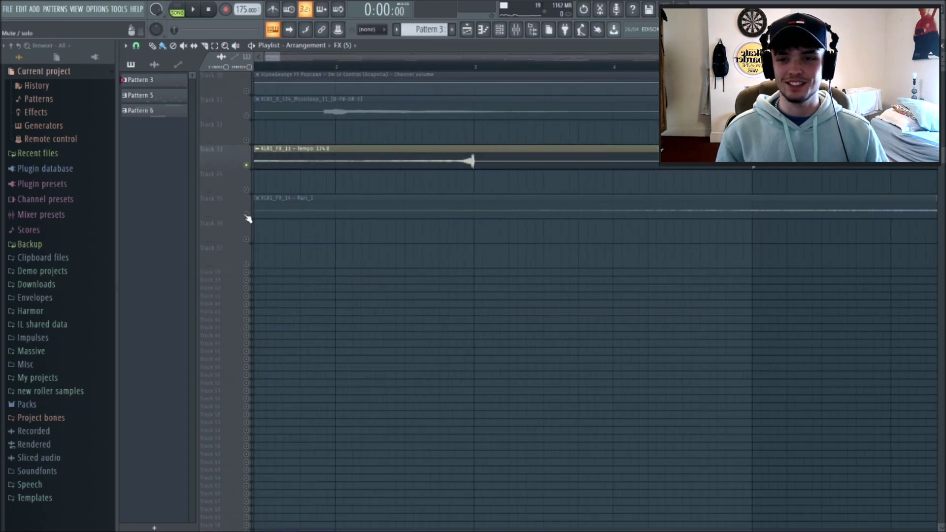
scroll(248, 219, down, 6)
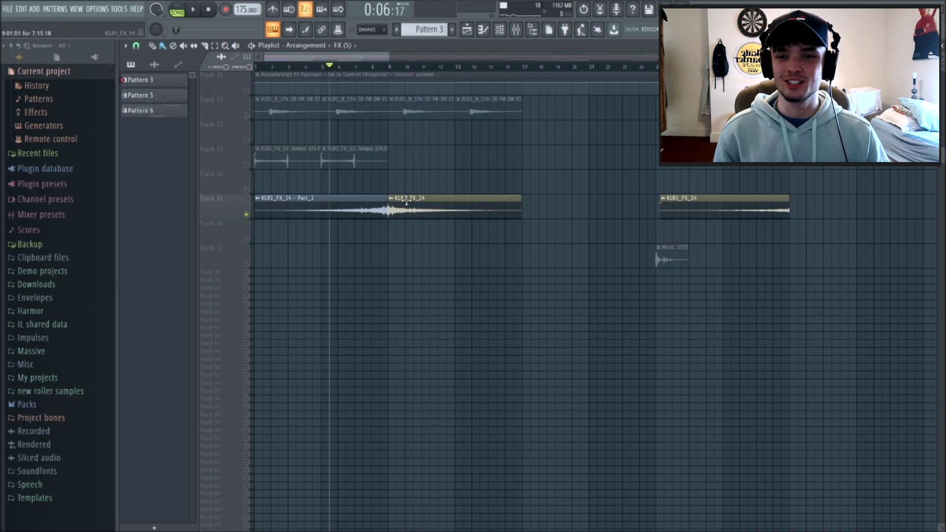
scroll(394, 237, up, 1)
key(space)
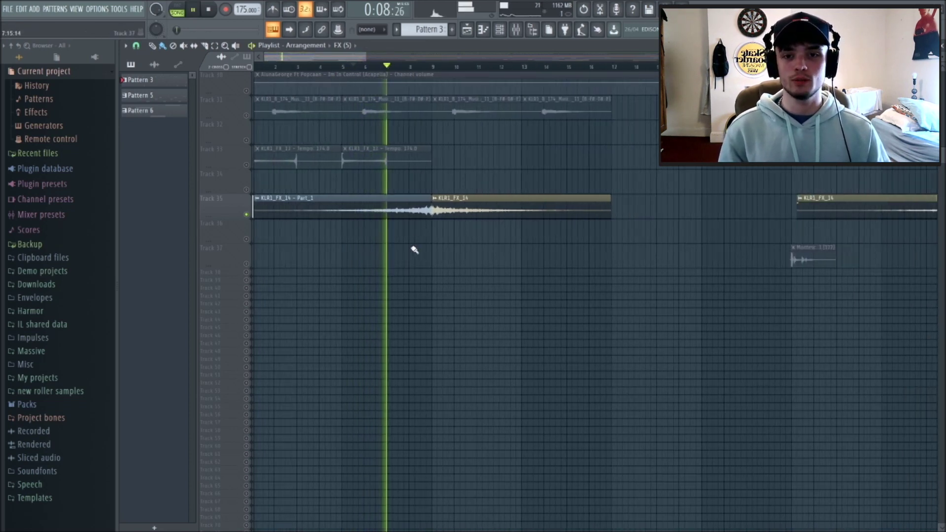
scroll(415, 250, down, 2)
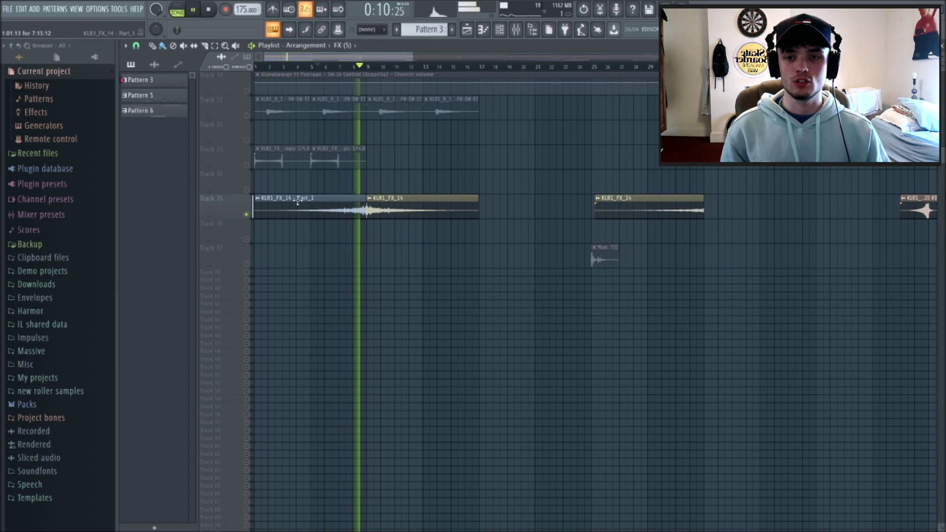
key(space)
Examine where KLR1_FX_14 - Part_1 meets the KLR1_FX_14 clip at bar 9 on Track 35
scroll(327, 268, up, 3)
scroll(360, 213, down, 3)
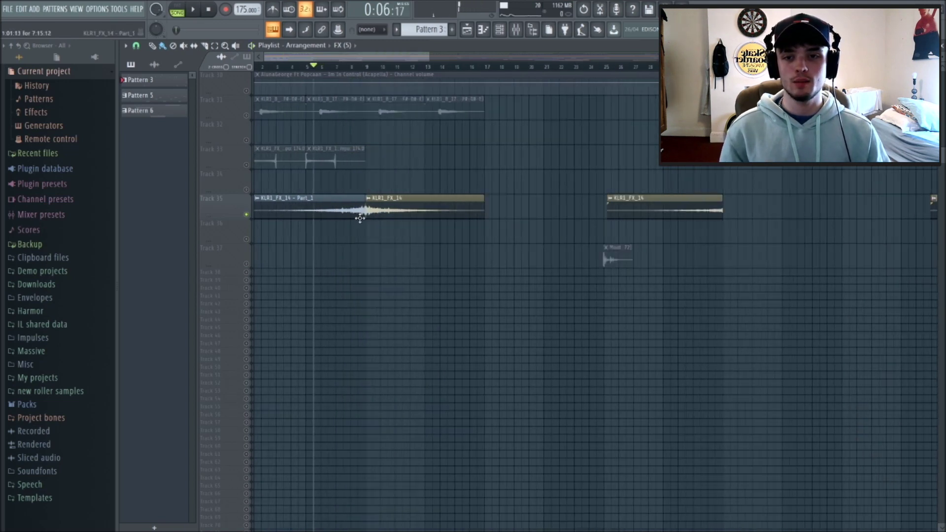
scroll(318, 209, up, 3)
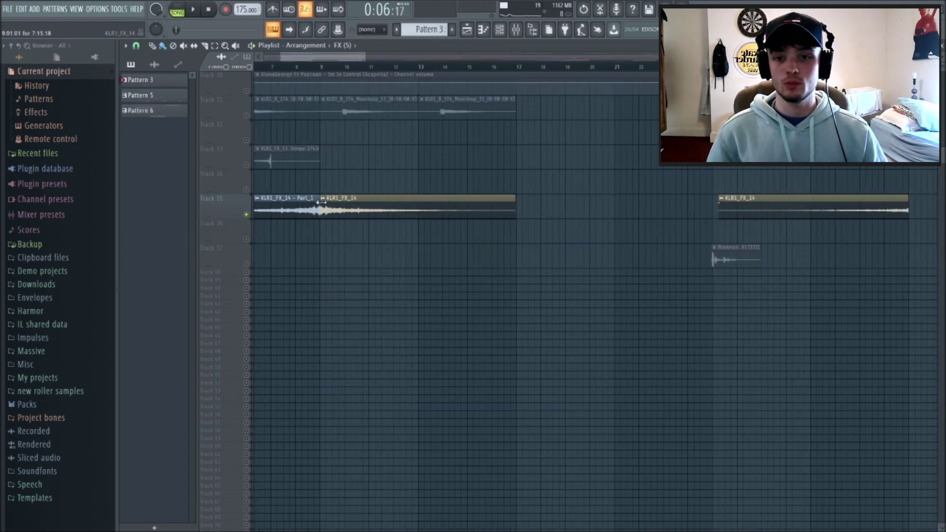
scroll(283, 242, up, 3)
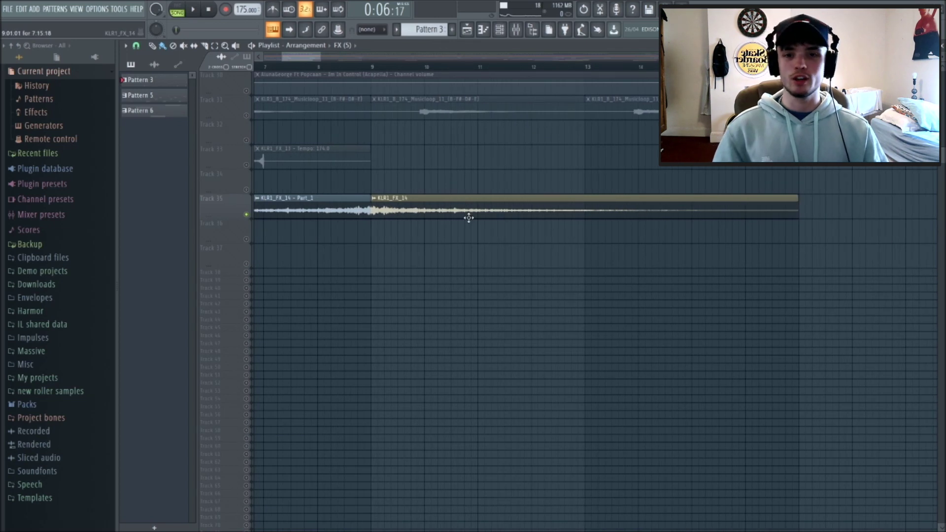
scroll(531, 212, down, 3)
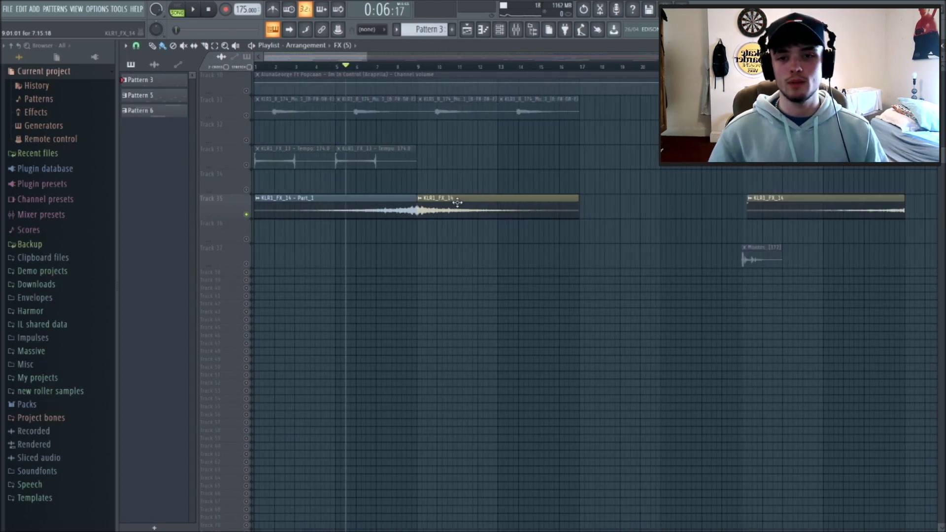
scroll(482, 272, down, 3)
scroll(490, 296, up, 3)
Make Track 37 audible alongside Track 35 and play its Montesco clip from just before bar 25
click(531, 68)
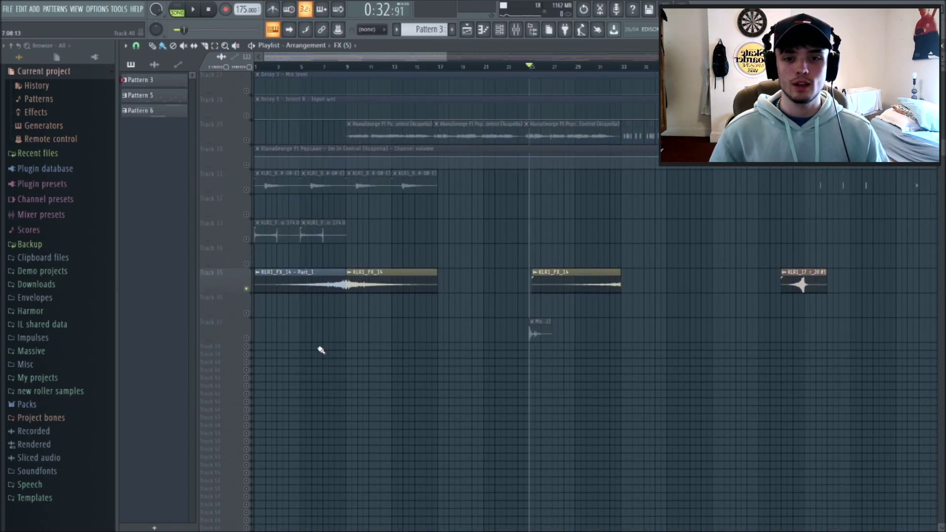
scroll(472, 82, up, 5)
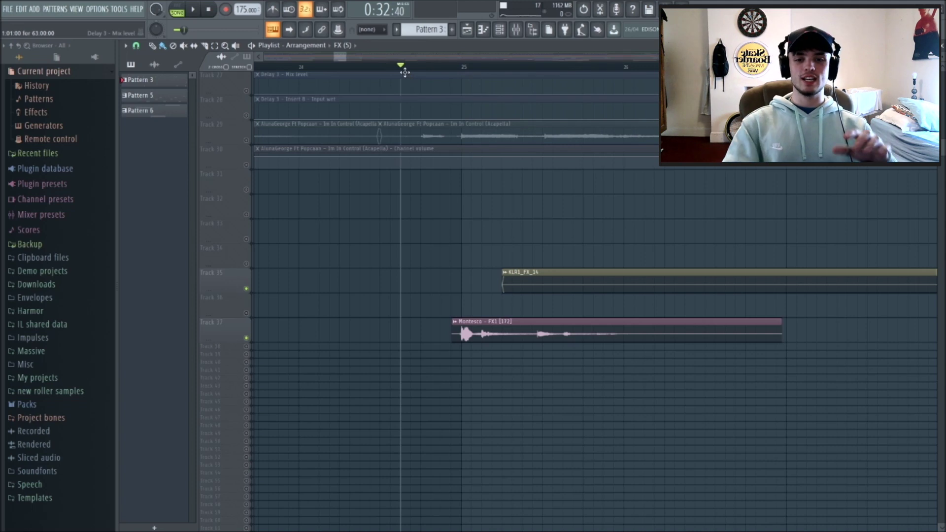
key(space)
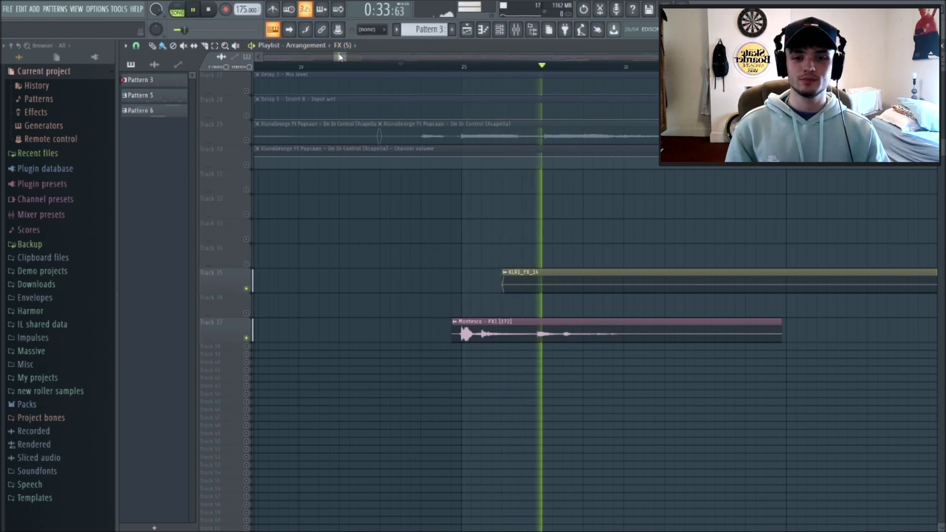
click(368, 67)
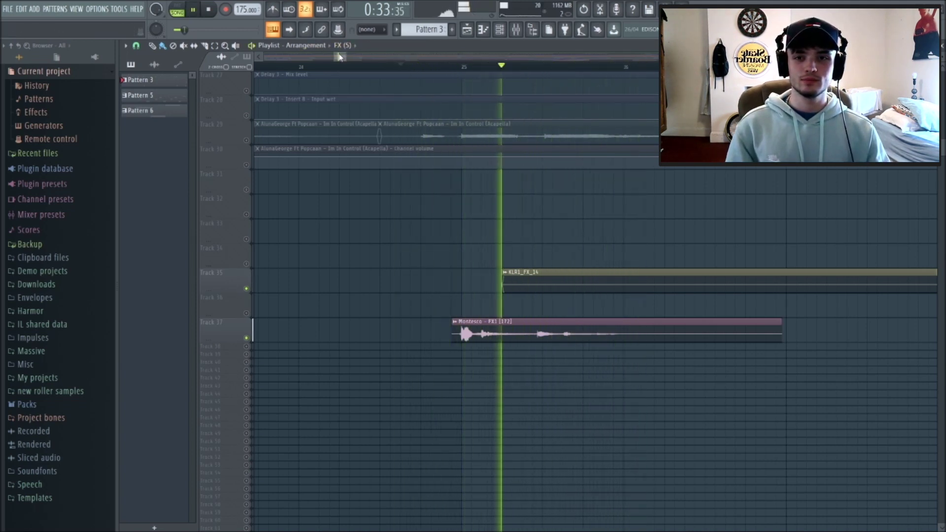
Listen to the KLR1_FX_14 clip on Track 35 as it builds towards bar 33, and stop playback
scroll(369, 173, down, 8)
scroll(511, 291, up, 4)
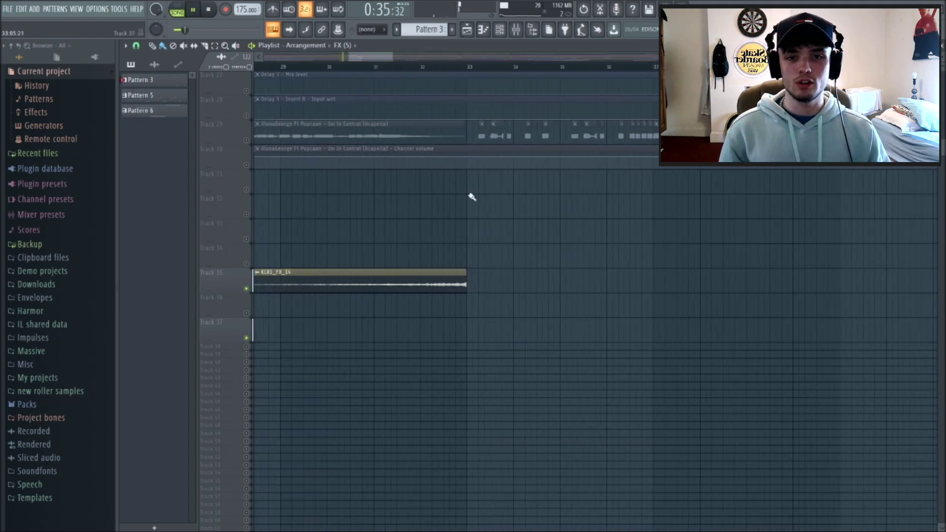
scroll(478, 244, down, 6)
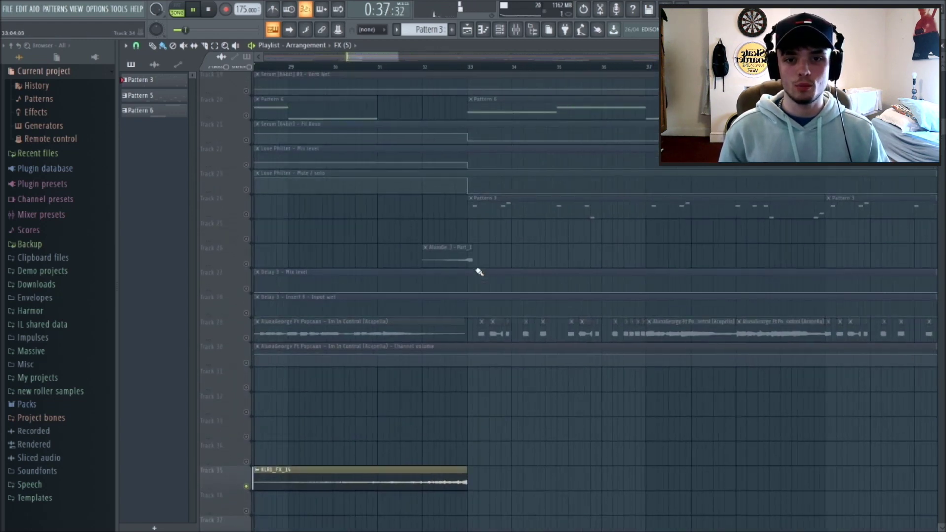
scroll(437, 380, up, 2)
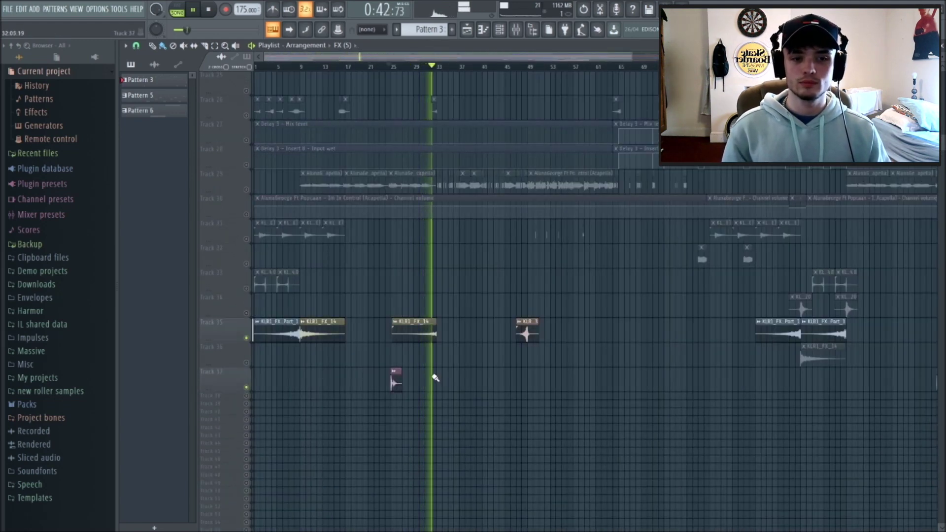
key(space)
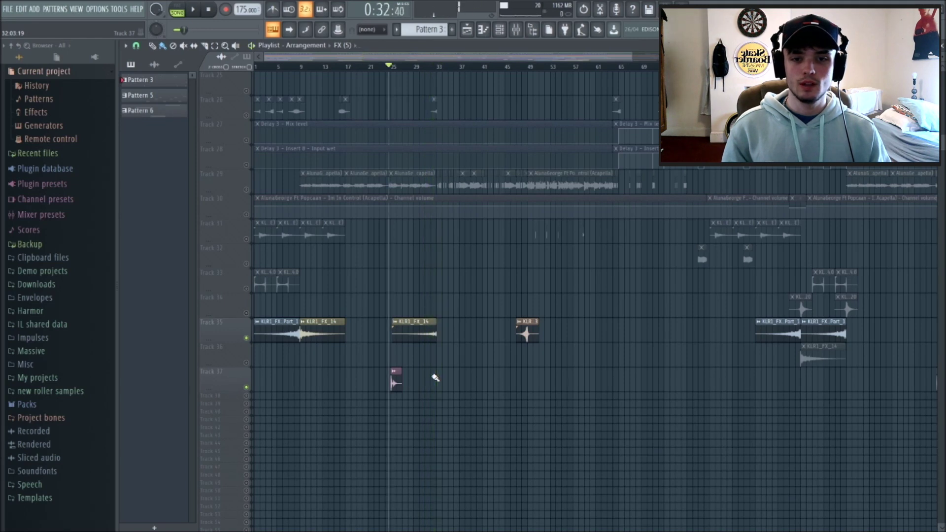
Make all playlist tracks audible again and bring up the arrangement around bars 77 to 97
scroll(434, 380, down, 2)
scroll(434, 380, up, 7)
scroll(600, 492, down, 3)
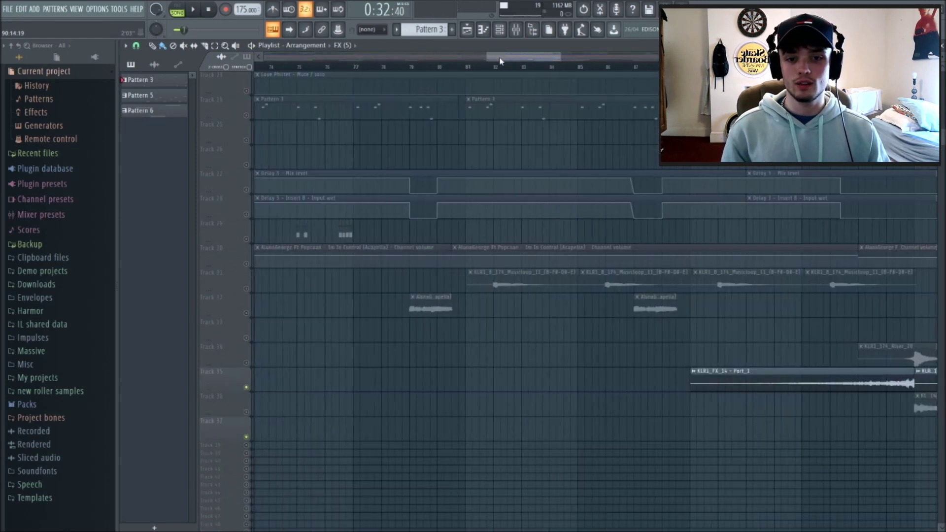
scroll(503, 312, up, 4)
scroll(423, 104, up, 5)
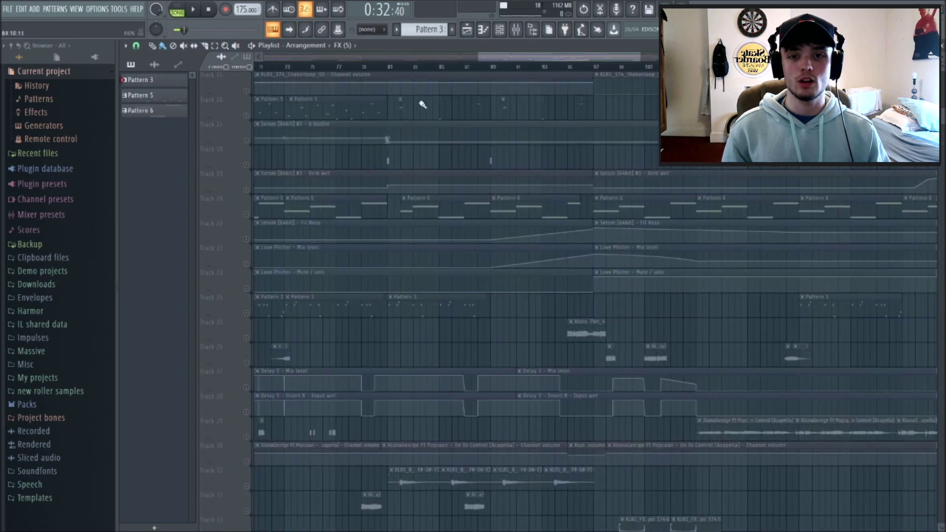
scroll(467, 253, down, 4)
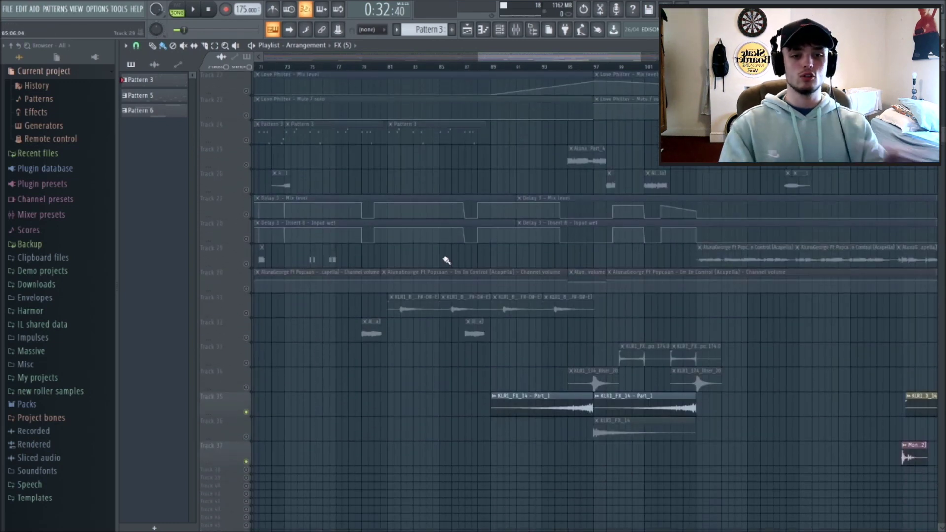
scroll(477, 316, up, 4)
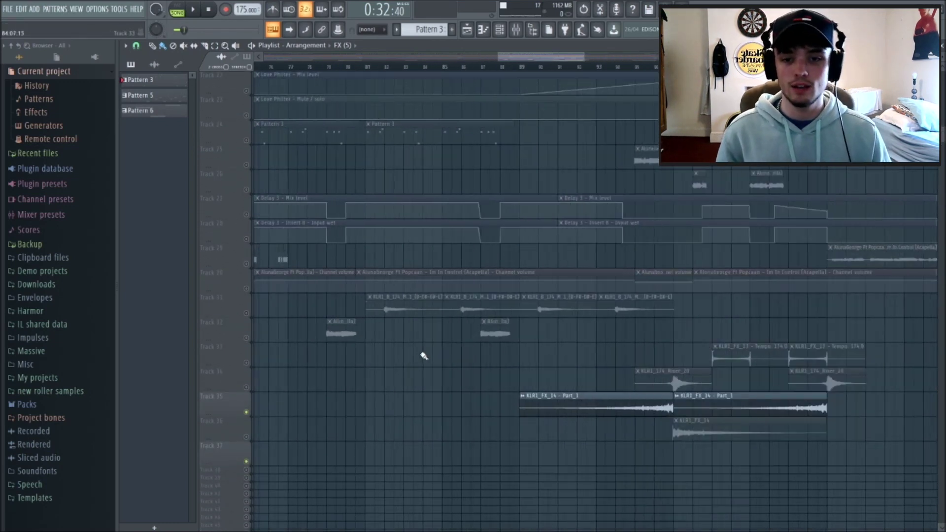
click(247, 314)
click(247, 314)
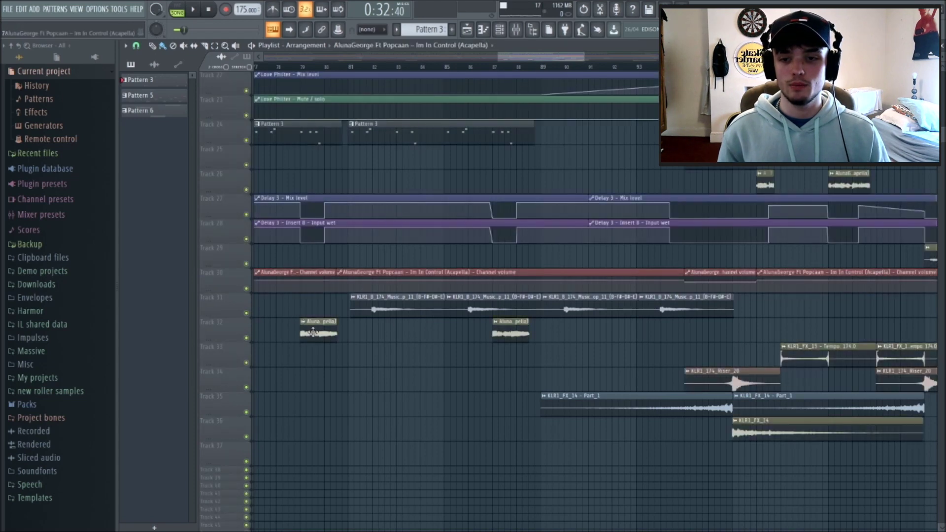
Play the full arrangement from about bar 87, where the second vocal clip sits on Track 32
click(318, 321)
click(409, 335)
scroll(409, 335, down, 3)
key(space)
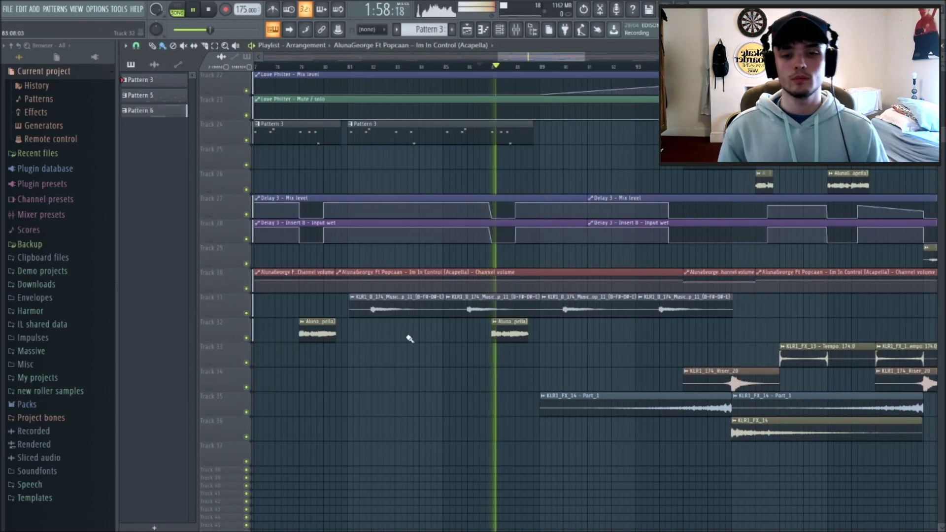
scroll(461, 356, down, 1)
scroll(469, 364, up, 3)
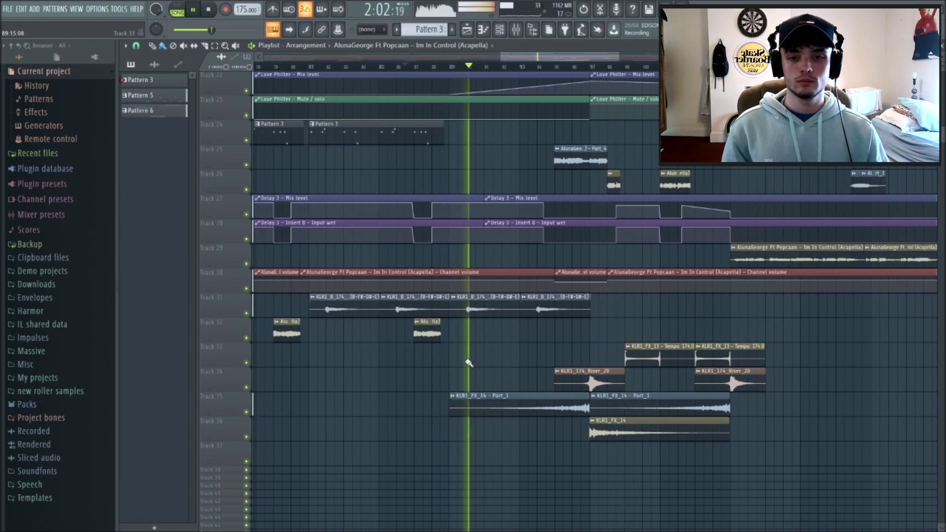
Listen to the full arrangement through the transition at bar 97 and stop playback
scroll(469, 364, down, 2)
scroll(469, 363, down, 7)
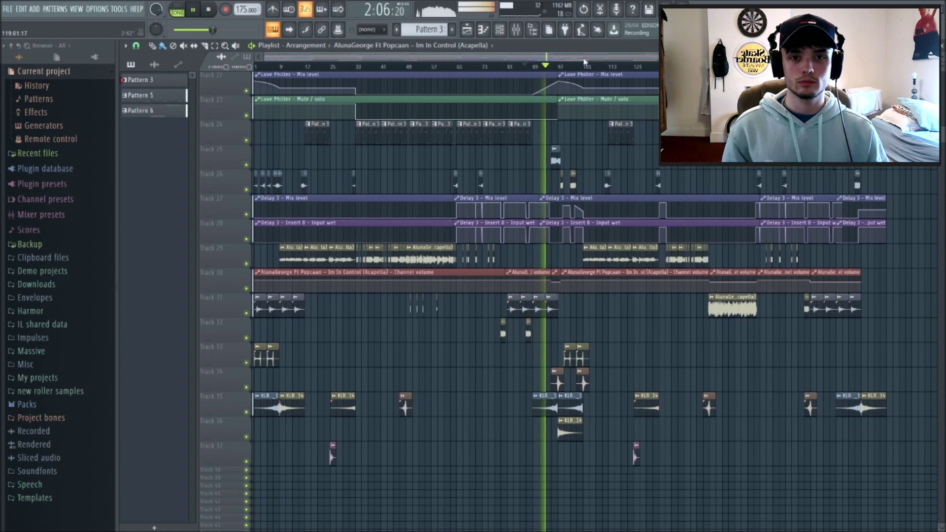
scroll(705, 436, up, 5)
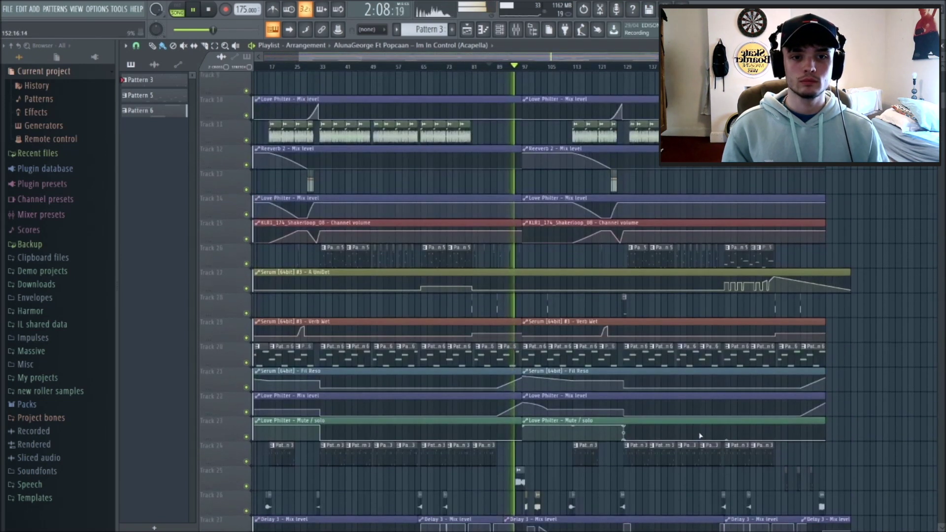
scroll(700, 436, down, 4)
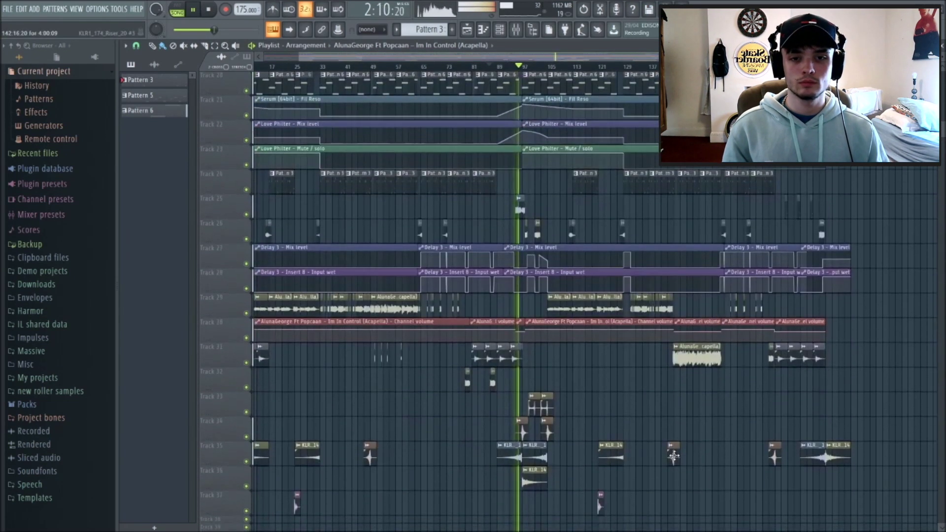
click(333, 59)
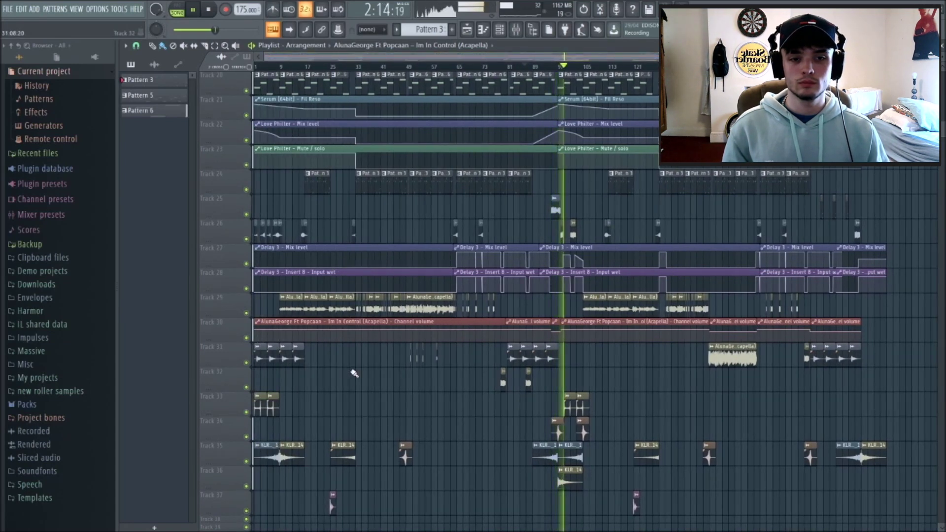
key(space)
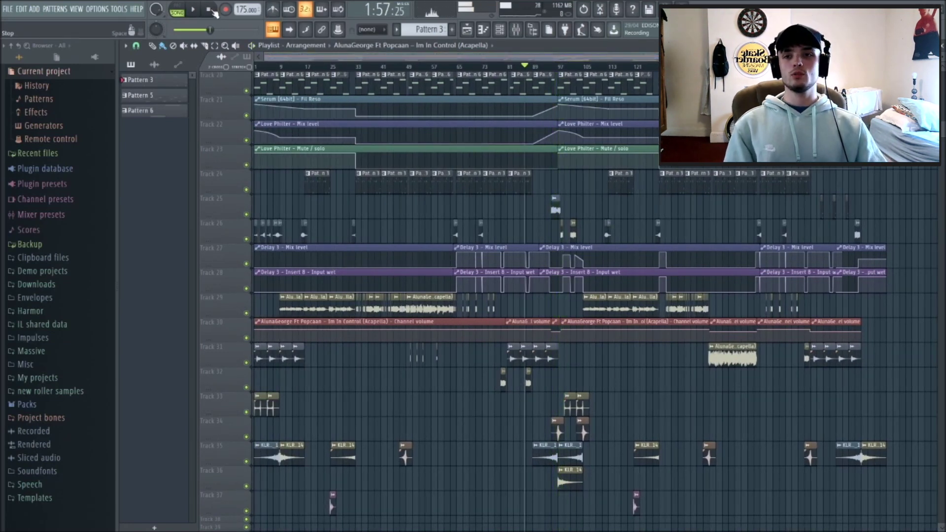
Examine the kick rolls on Tracks 7 and 8 between bars 125 and 129
scroll(572, 308, up, 10)
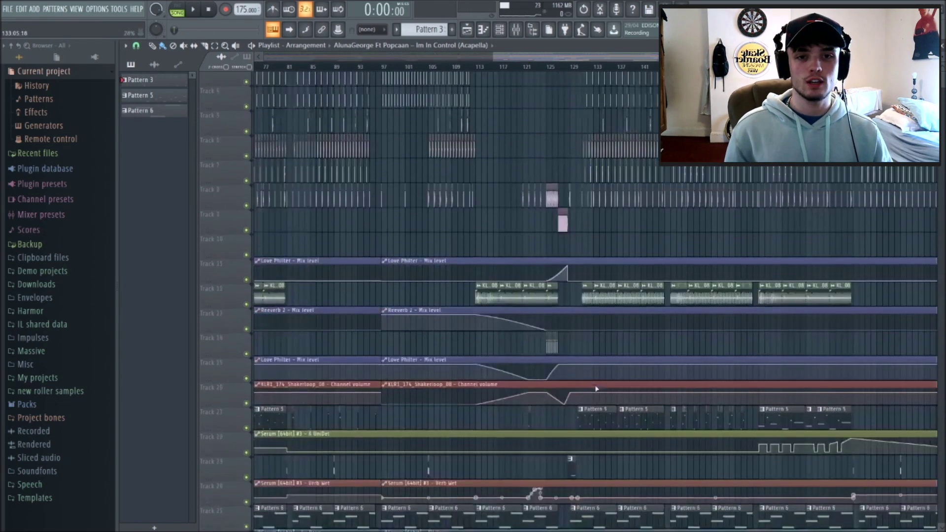
scroll(584, 125, up, 3)
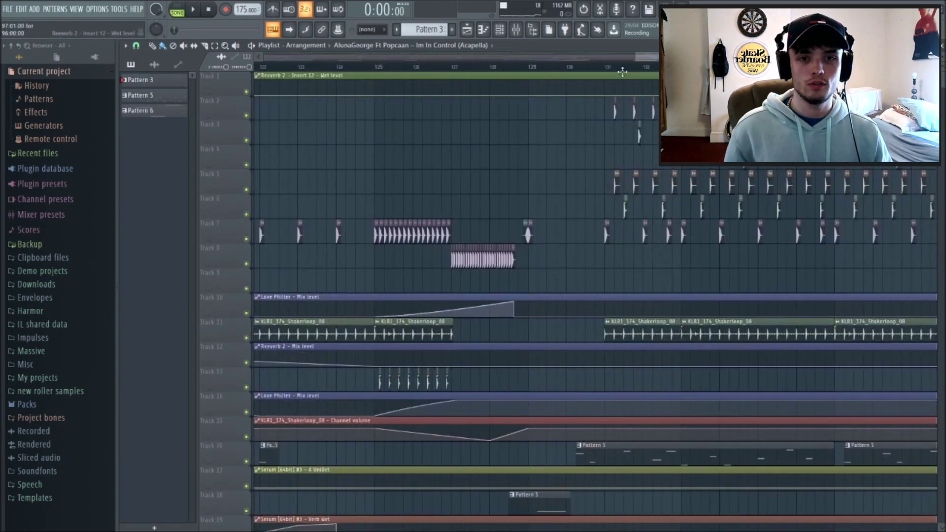
scroll(700, 253, up, 4)
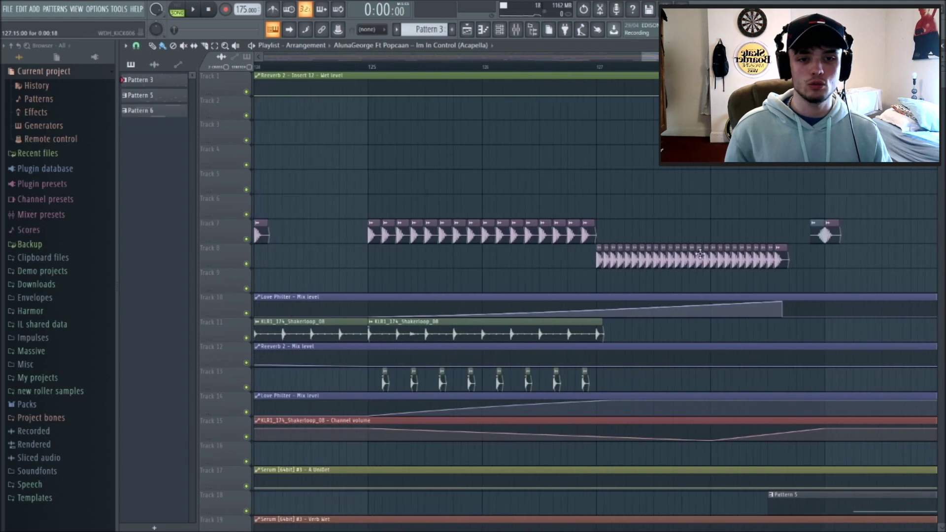
scroll(700, 254, down, 6)
scroll(738, 258, down, 4)
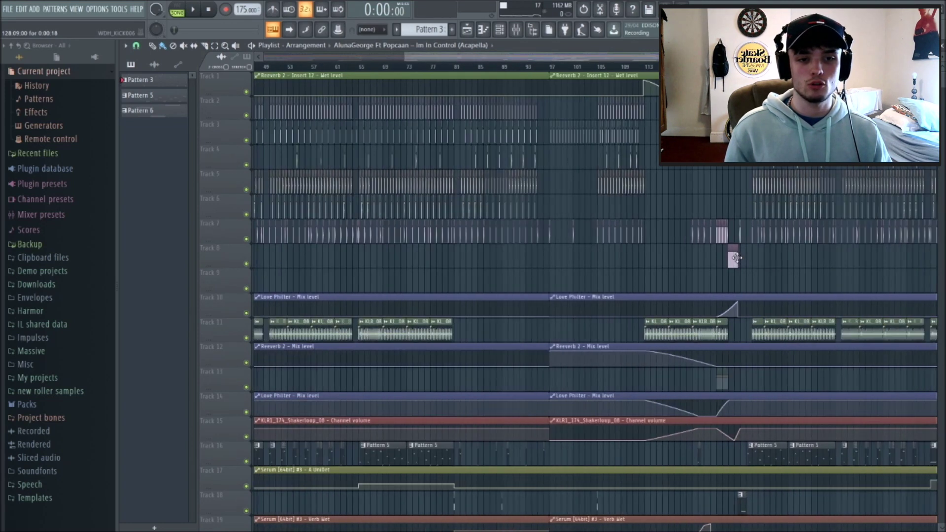
Play the first build-up's kick roll on Track 7 from around bar 29
scroll(366, 265, up, 1)
scroll(366, 265, up, 7)
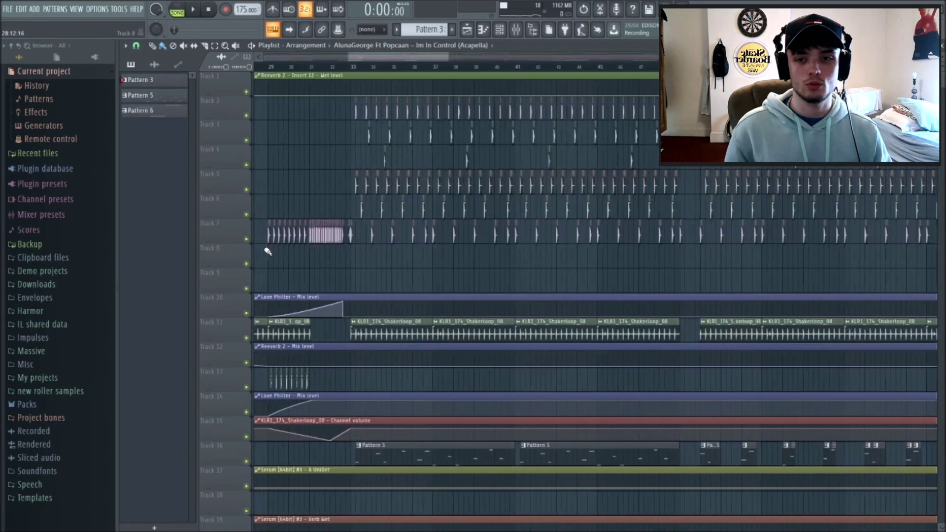
scroll(361, 72, left, 3)
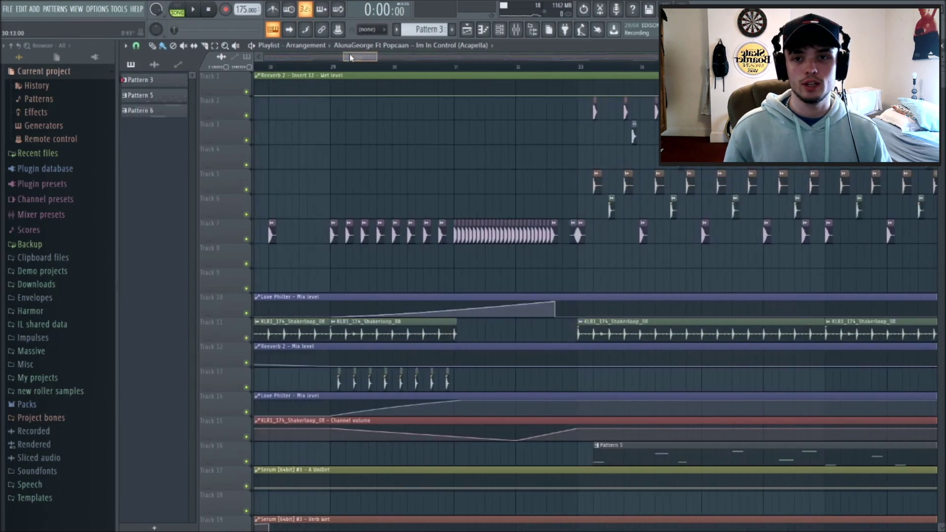
key(space)
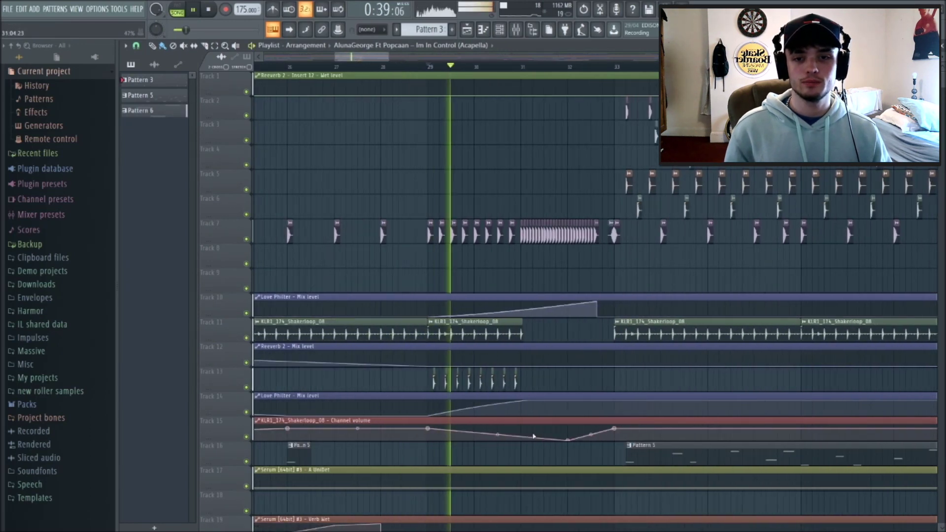
scroll(533, 433, down, 3)
scroll(475, 237, down, 3)
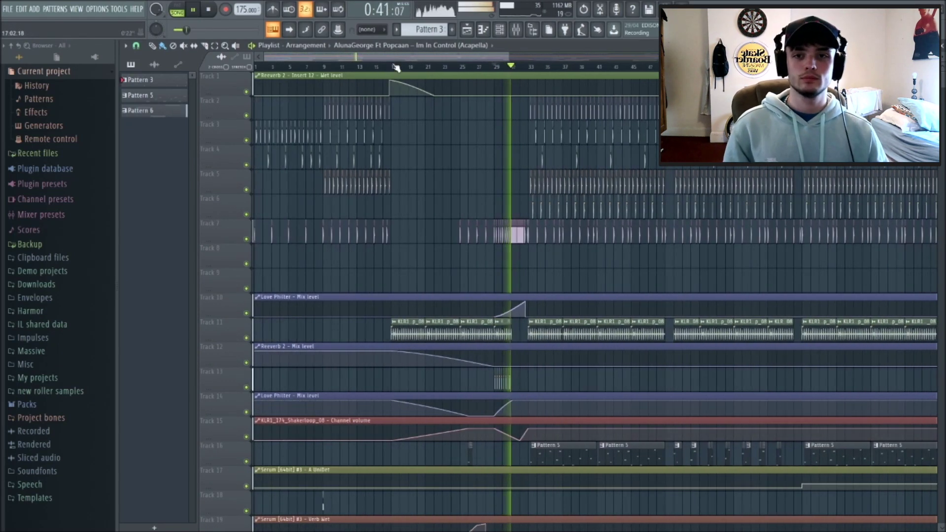
Play the second build-up's kick rolls from about bar 125 into the drop, and stop playback
scroll(519, 71, right, 5)
scroll(519, 70, right, 10)
key(space)
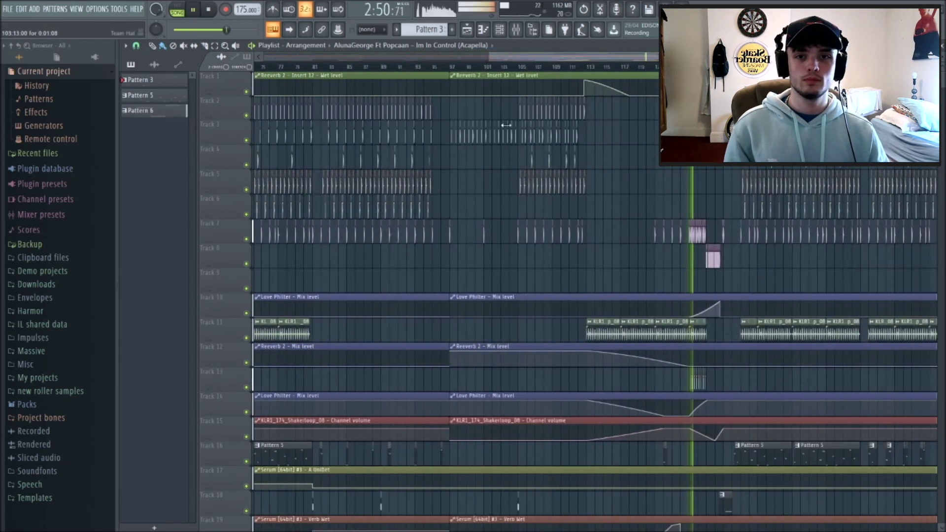
scroll(571, 265, up, 3)
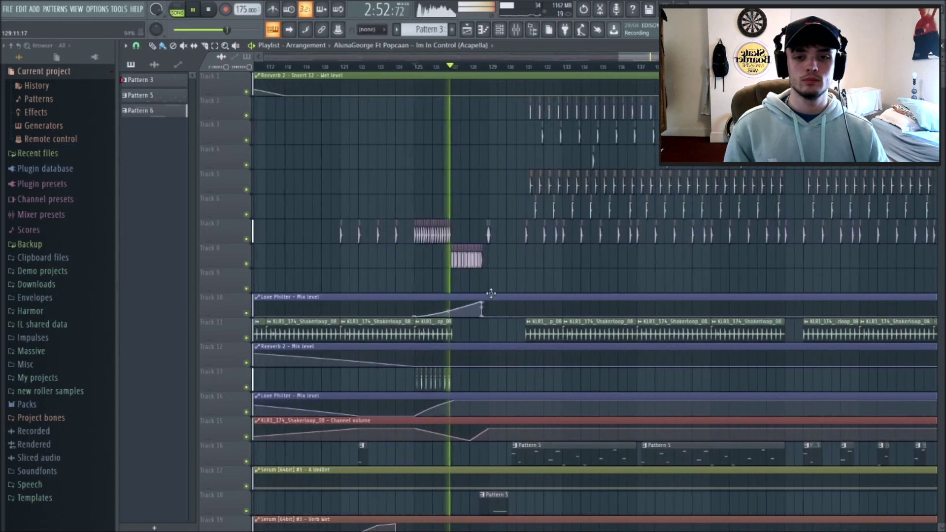
scroll(481, 340, down, 2)
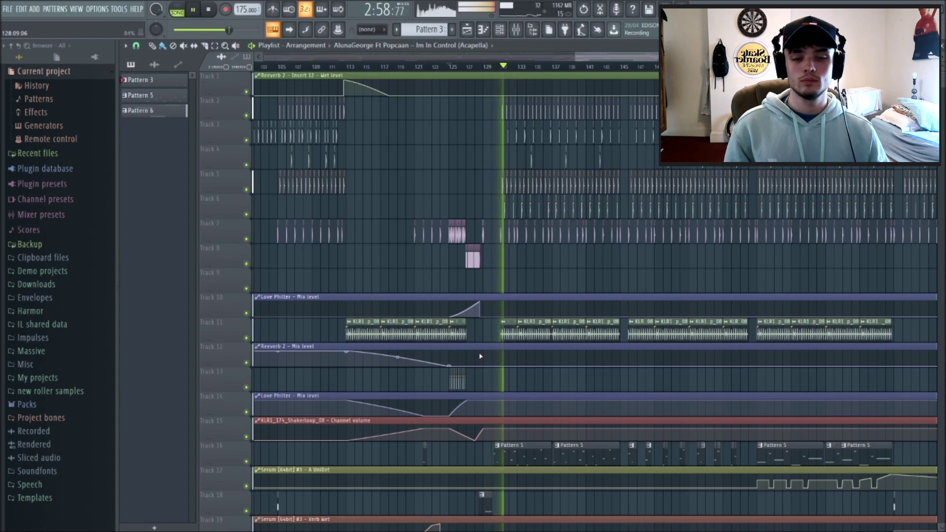
scroll(481, 356, down, 5)
scroll(481, 356, down, 4)
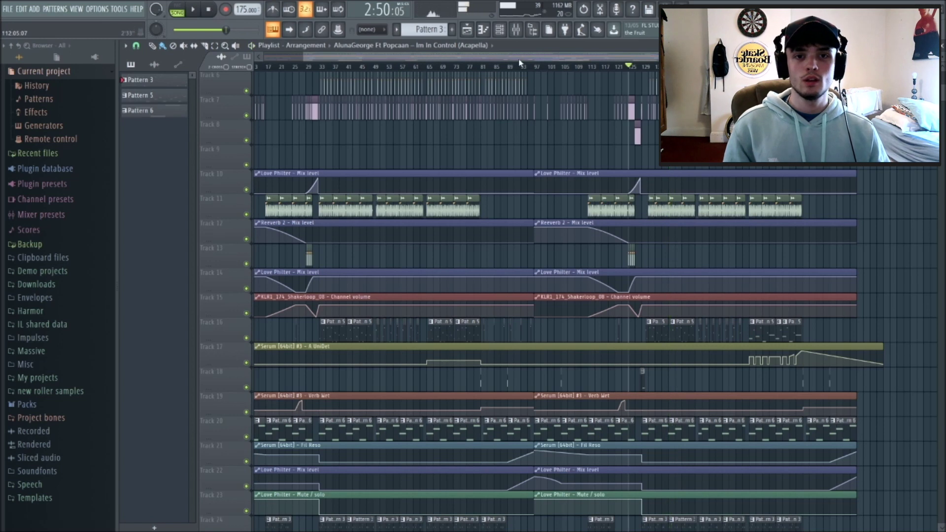
Play from bar 161 to hear the Serum A UniDet automation on Track 17, and stop playback
scroll(732, 375, right, 4)
scroll(685, 393, up, 2)
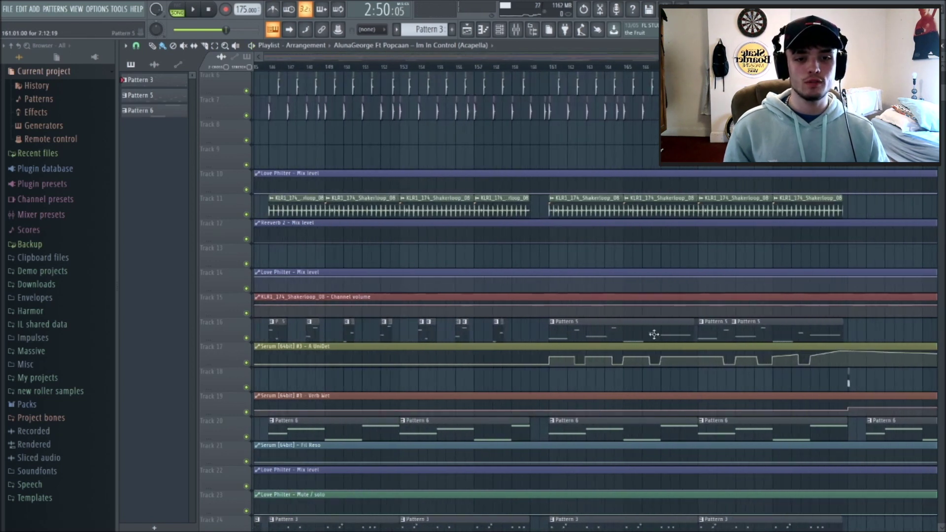
scroll(636, 323, down, 5)
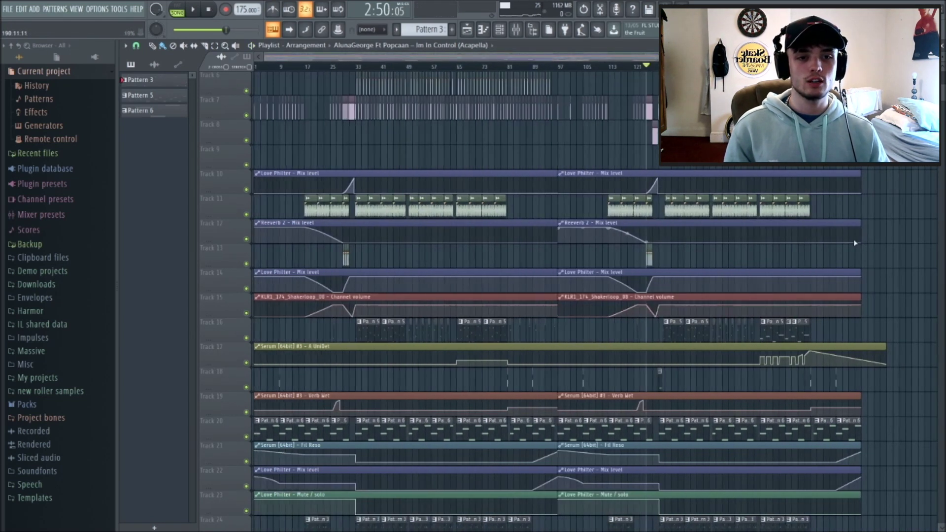
scroll(698, 296, up, 5)
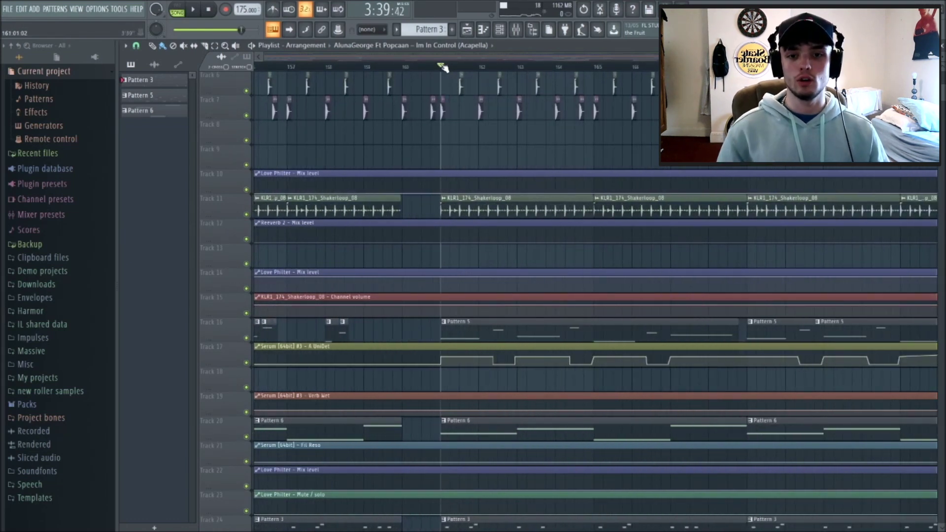
key(space)
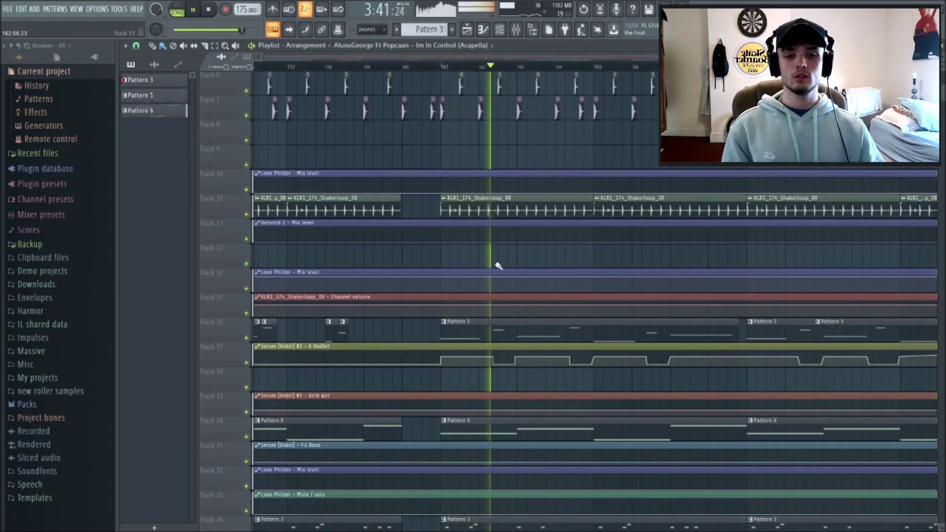
scroll(516, 389, down, 3)
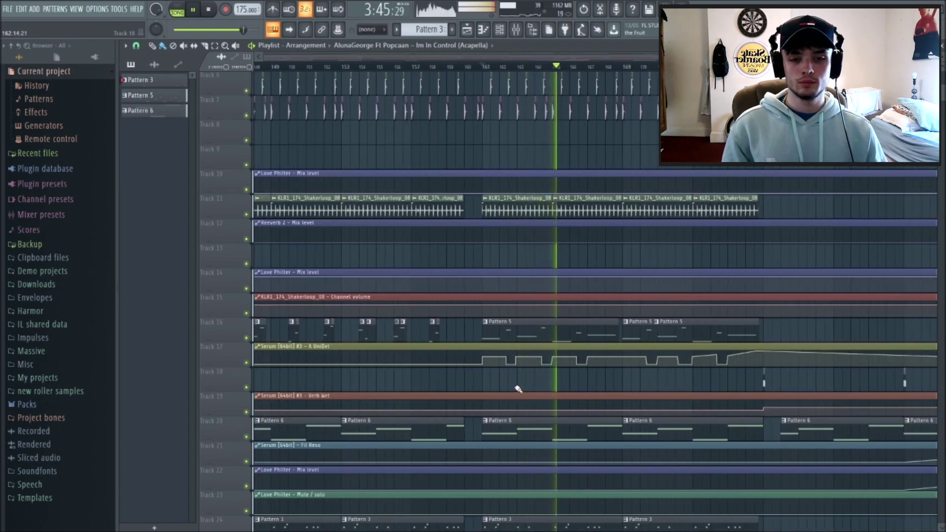
key(space)
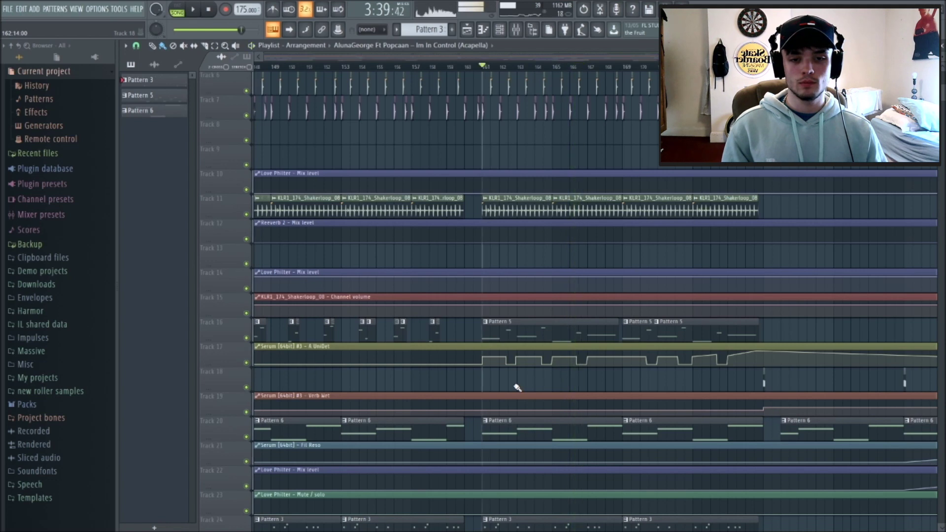
Reset the song position and examine the gap before bar 161 in the shaker loop, Pattern 6 and Pattern 3 clips
scroll(518, 388, down, 2)
key(space)
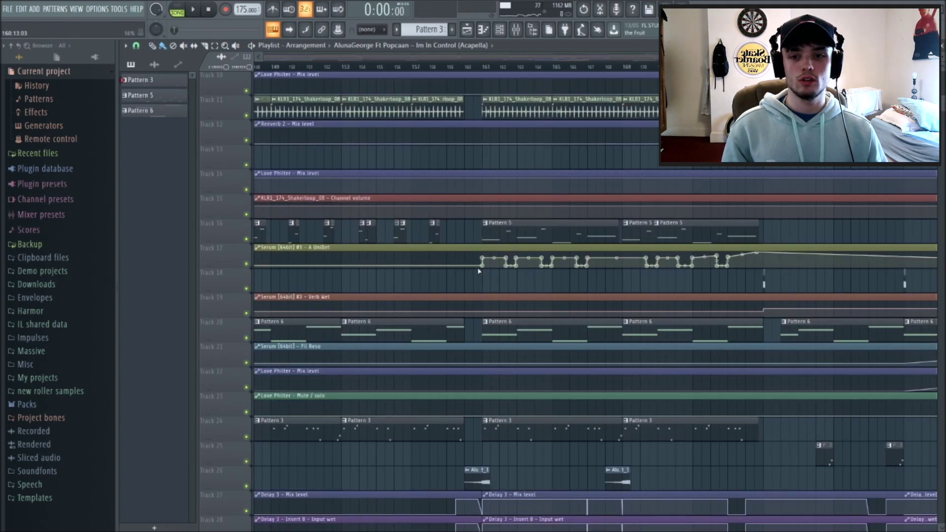
scroll(466, 115, up, 3)
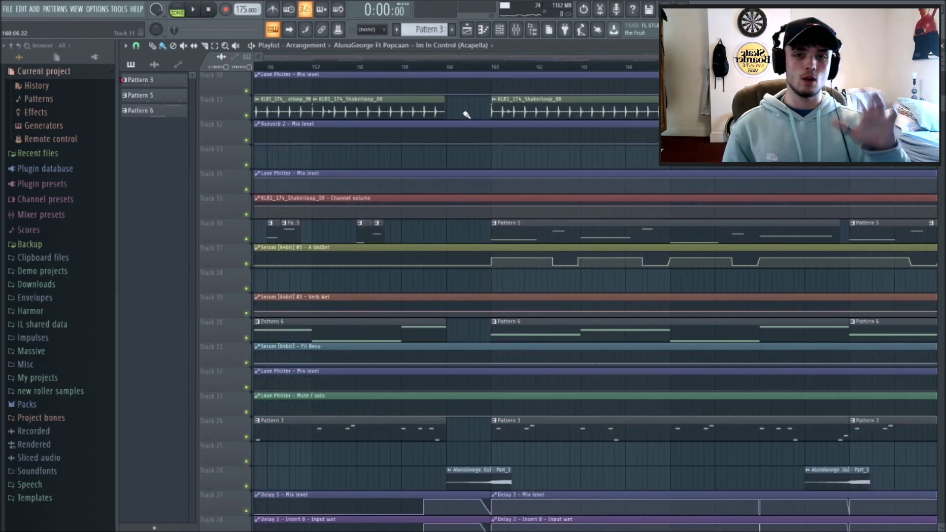
Review the whole arrangement from the automation and synth tracks down to the FX clips on Track 37
scroll(467, 114, down, 10)
scroll(536, 332, up, 8)
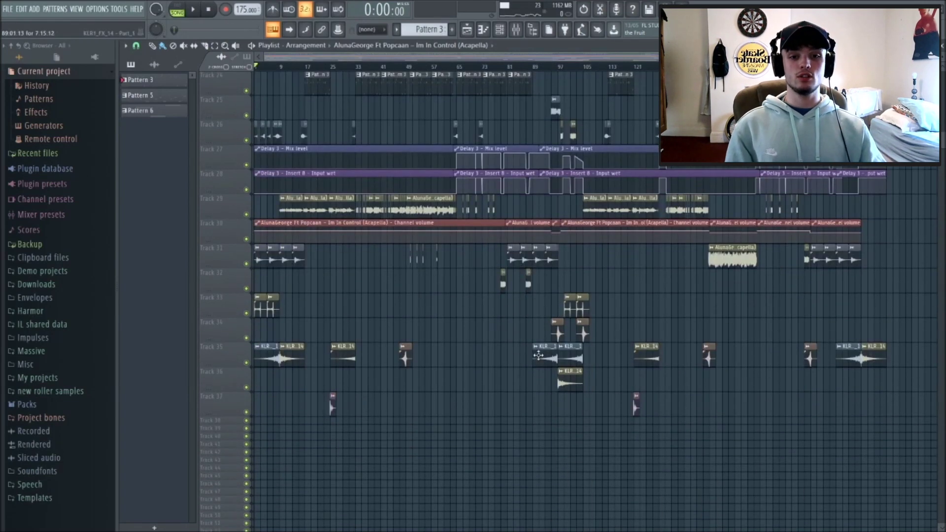
scroll(547, 378, down, 5)
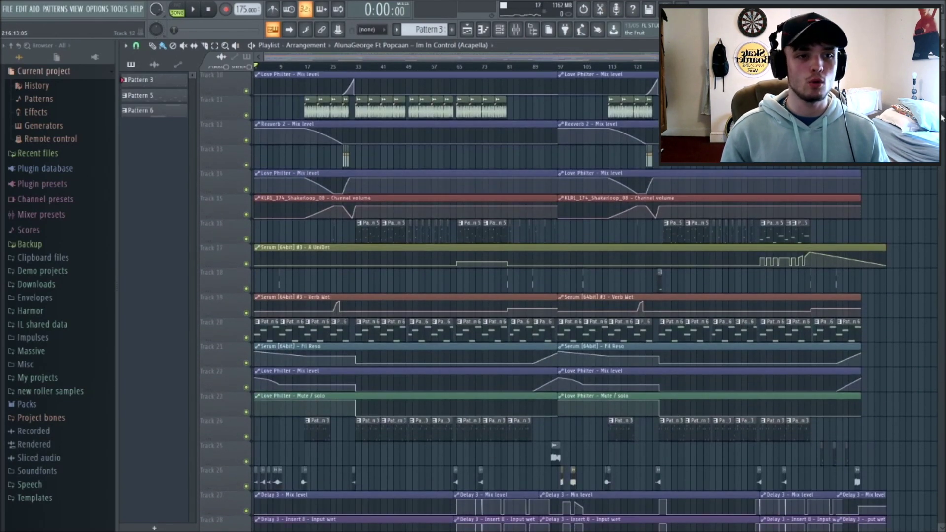
scroll(942, 118, down, 7)
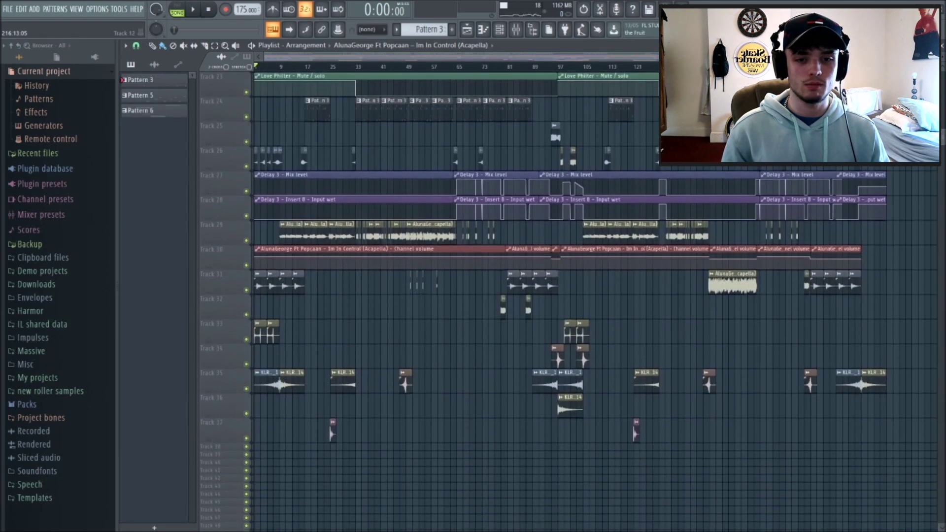
scroll(942, 133, up, 1)
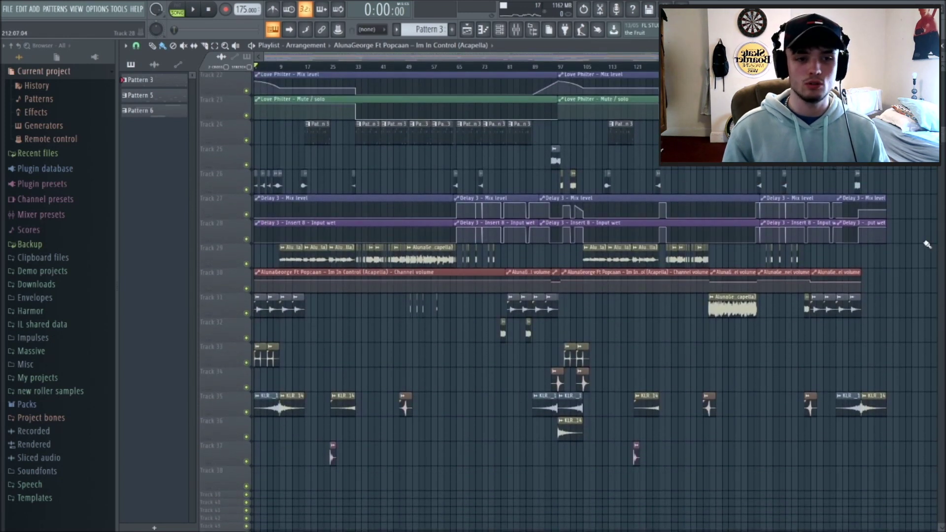
scroll(943, 143, up, 7)
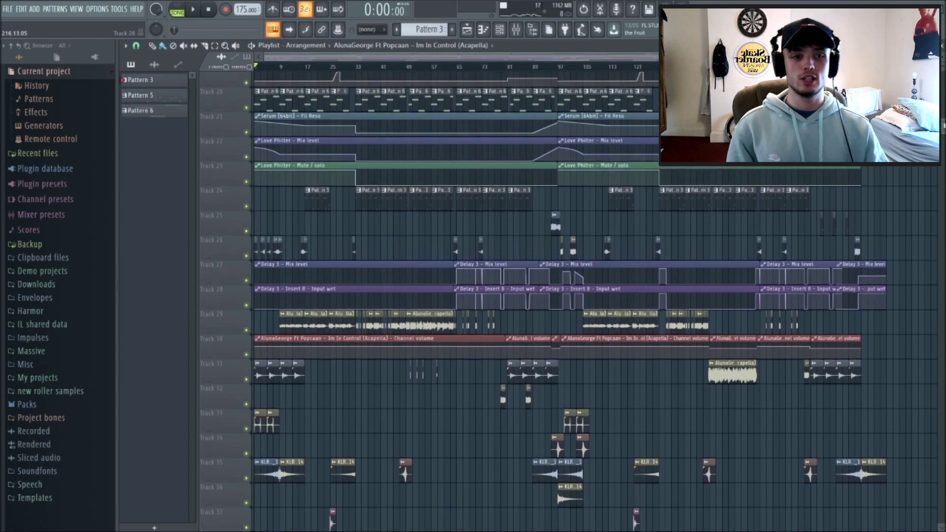
scroll(942, 92, up, 1)
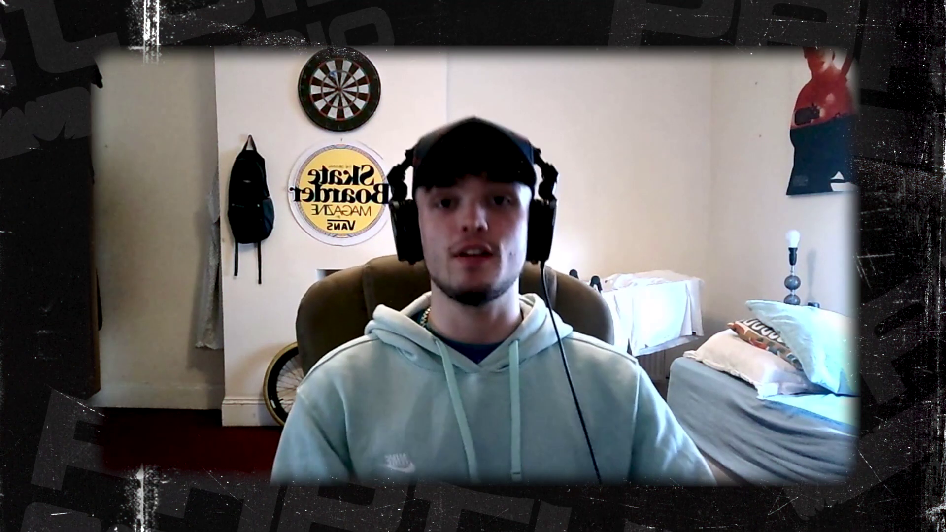